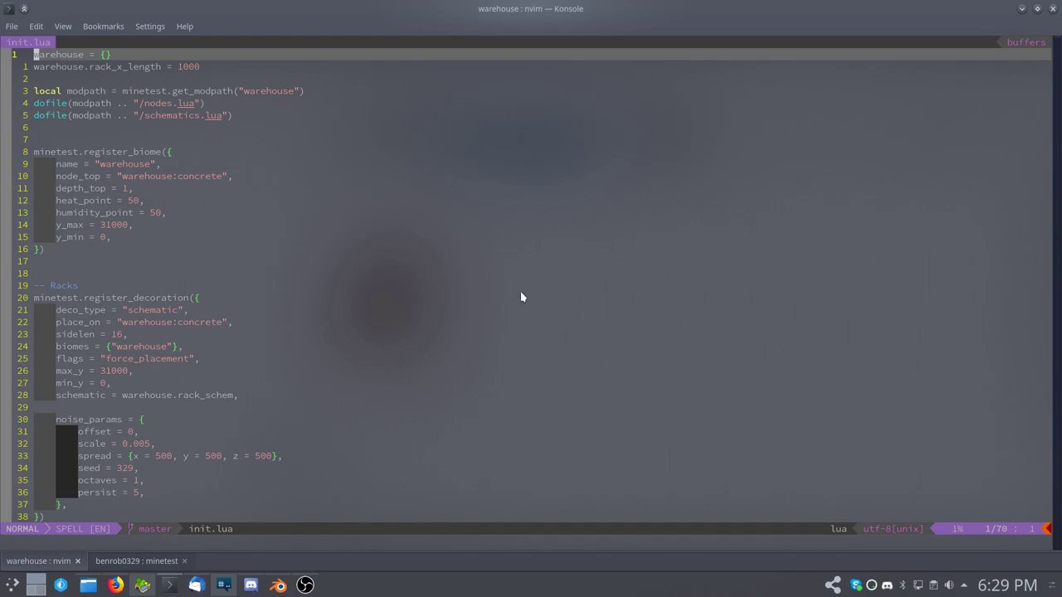
Scroll through init.lua and jump to the Rack Filler register_lbm call.
scroll(525, 298, "down", 17)
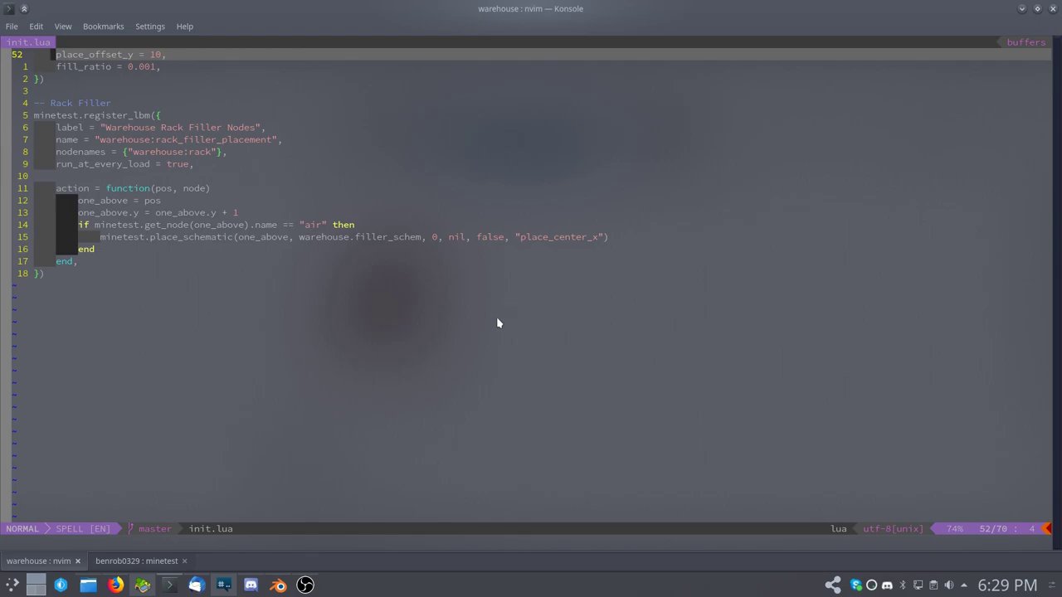
scroll(318, 259, "up", 17)
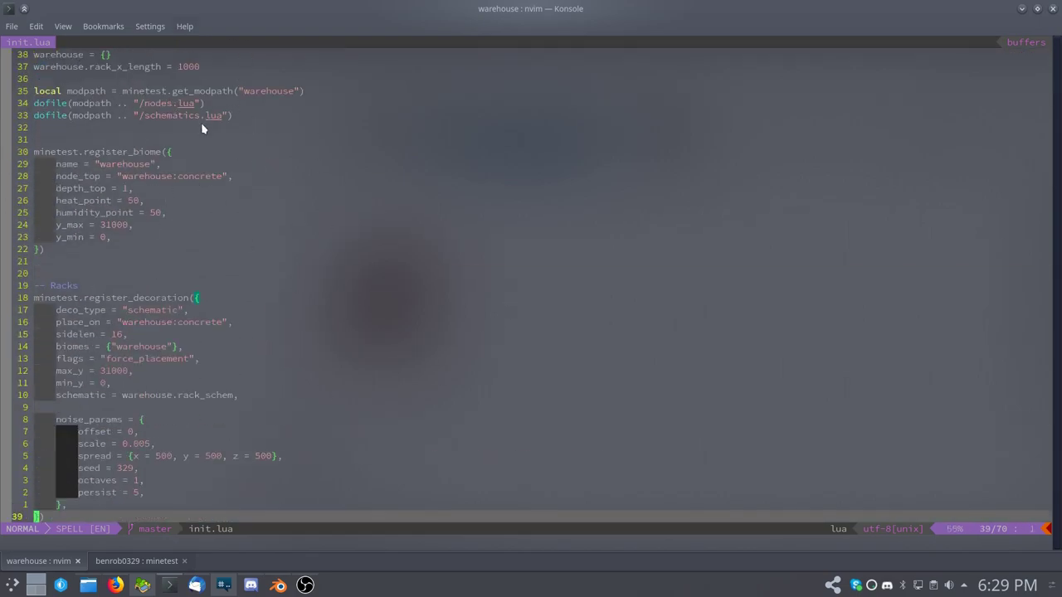
scroll(423, 239, "down", 7)
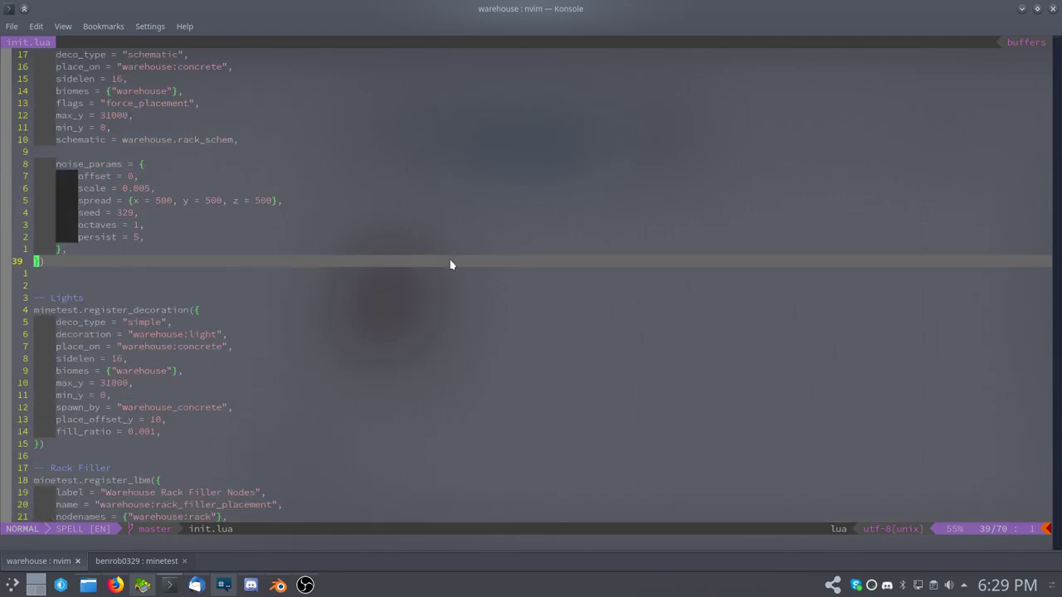
scroll(439, 262, "down", 4)
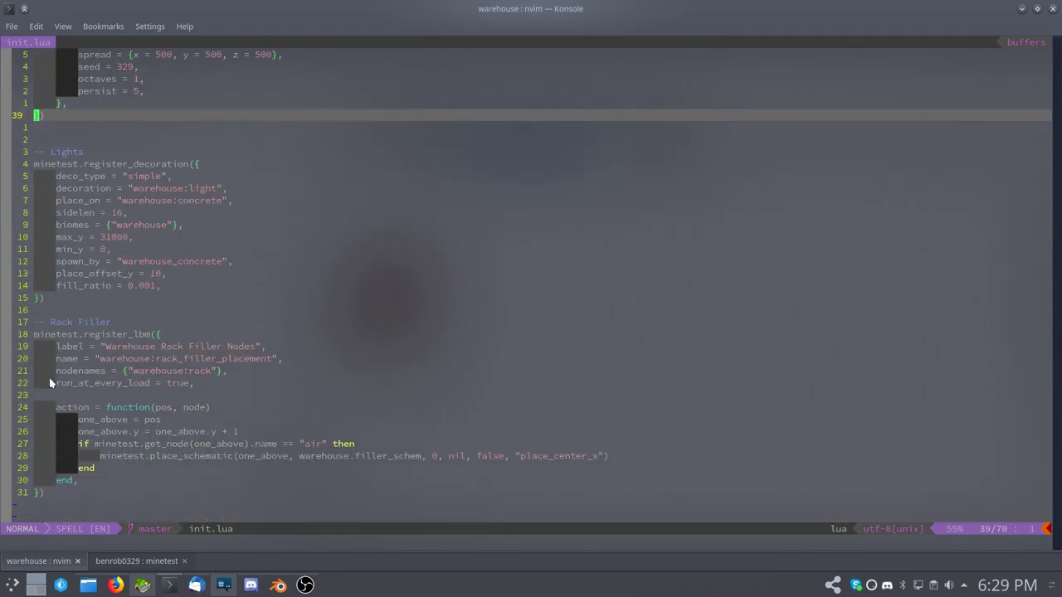
double_click(131, 335)
key("Escape")
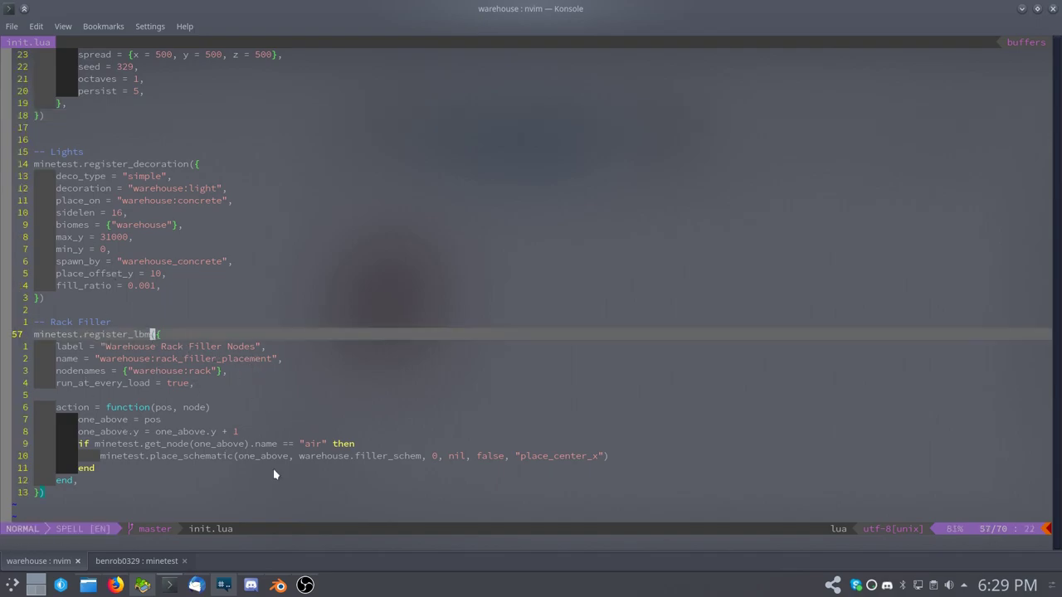
scroll(419, 365, "up", 11)
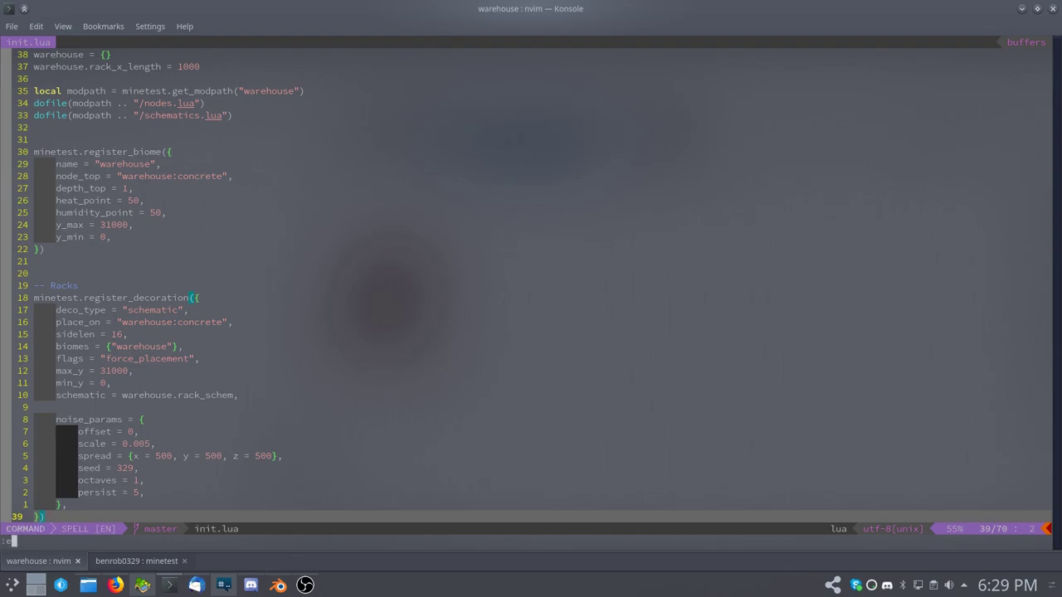
Open nodes.lua as a new buffer and scroll through its node definitions.
type("nodes.lua")
key("Return")
scroll(607, 214, "down", 4)
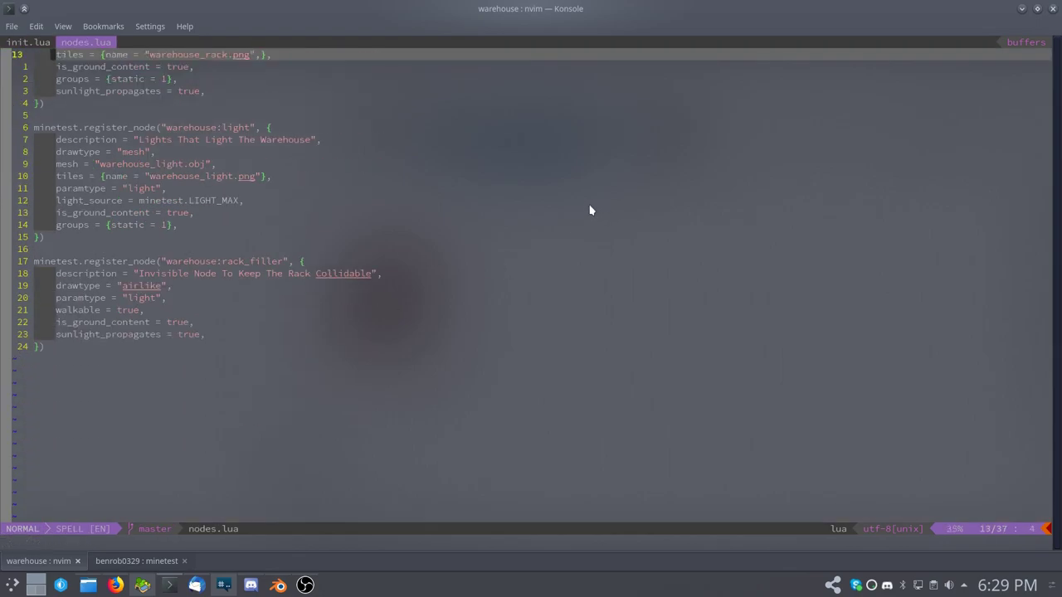
scroll(590, 208, "up", 4)
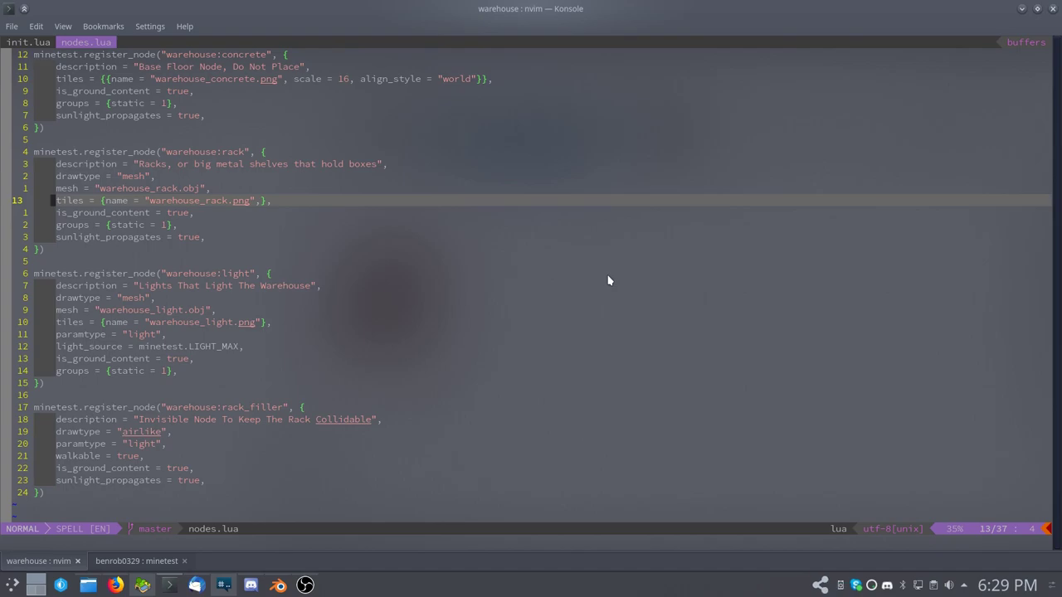
Open schematics.lua and step through the concrete, ignore and air node lines.
type(":edit schematics.lua")
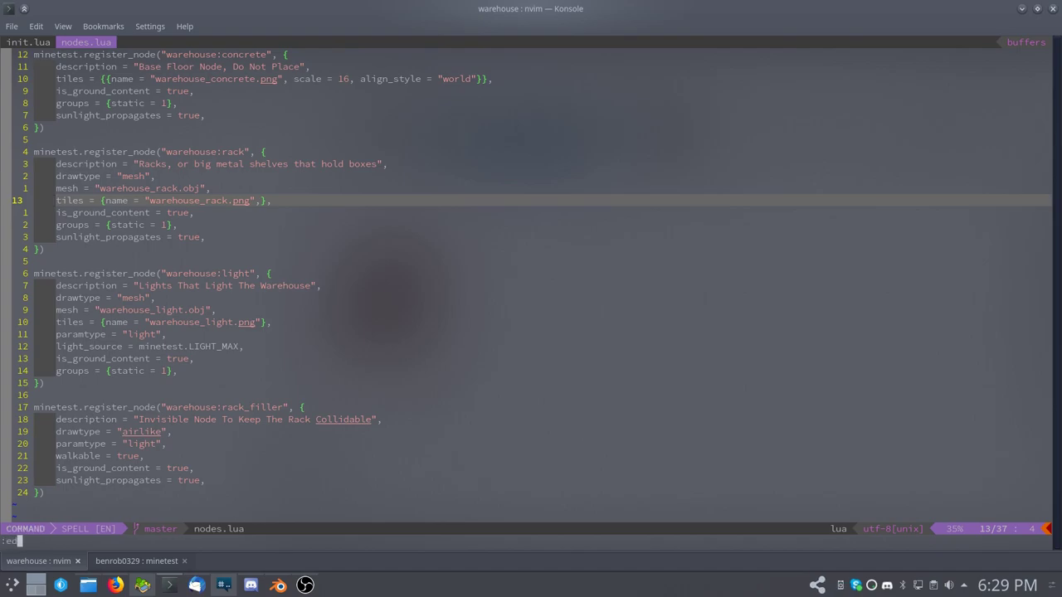
key("Return")
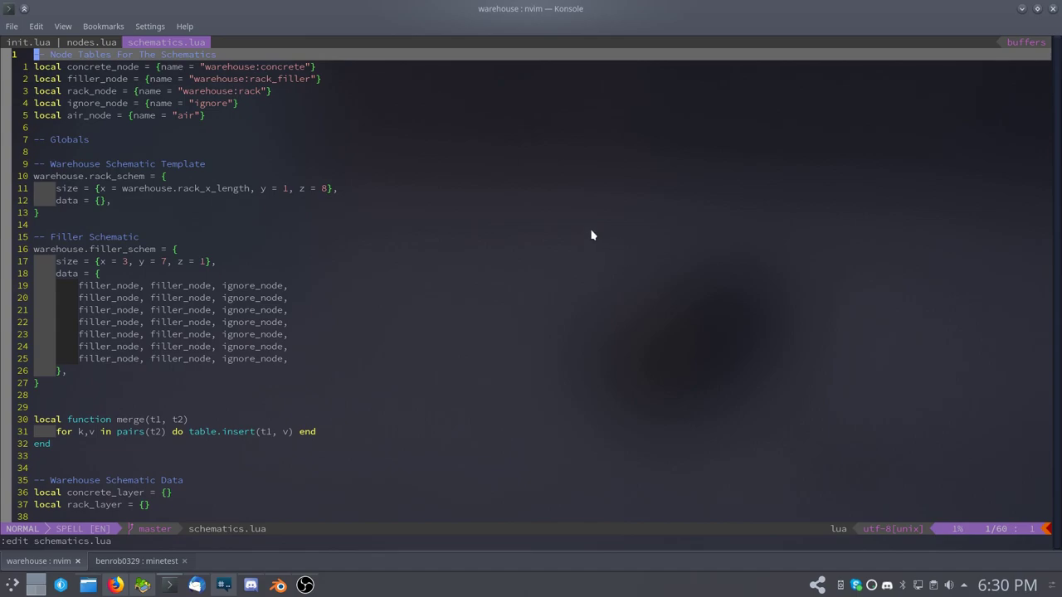
left_click(274, 67)
left_click(243, 105)
left_click(221, 128)
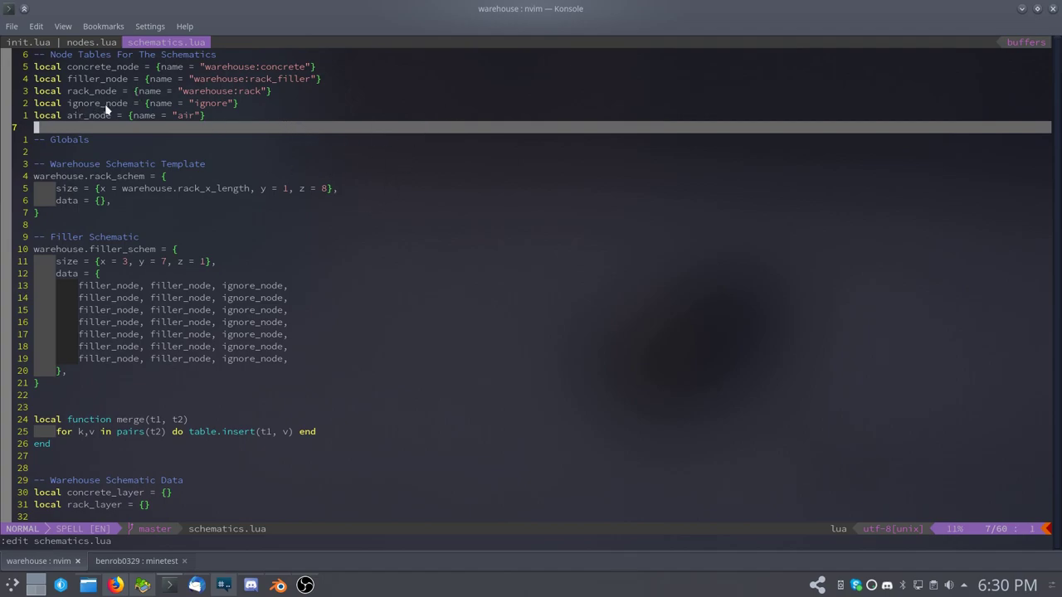
Visually select the name key inside the concrete_node table, then move to the Globals comment.
left_click(86, 68)
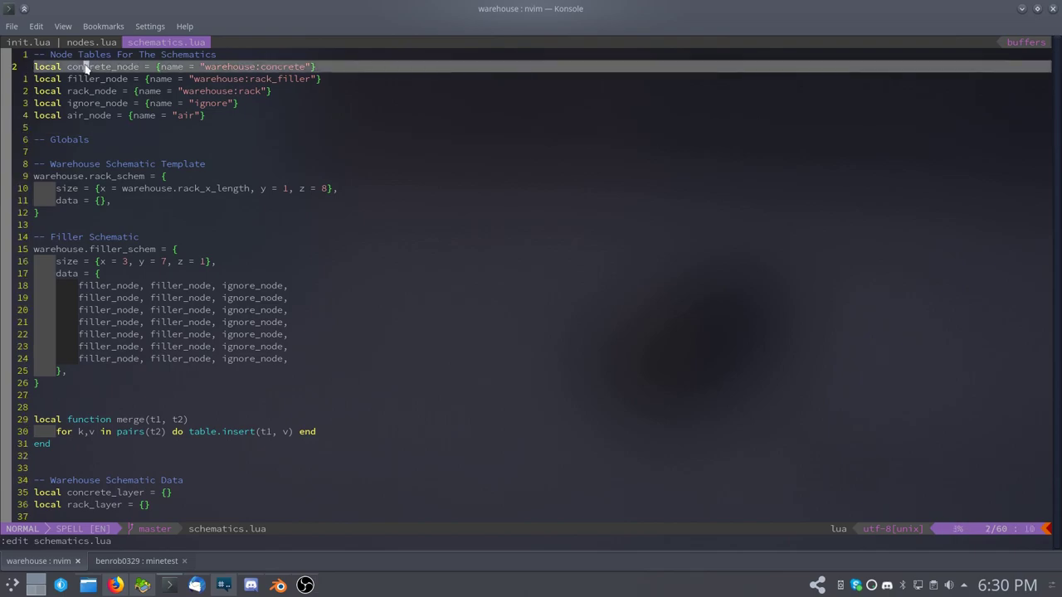
left_click(126, 129)
left_click(198, 68)
key("v")
key("shift+f")
key("braceleft")
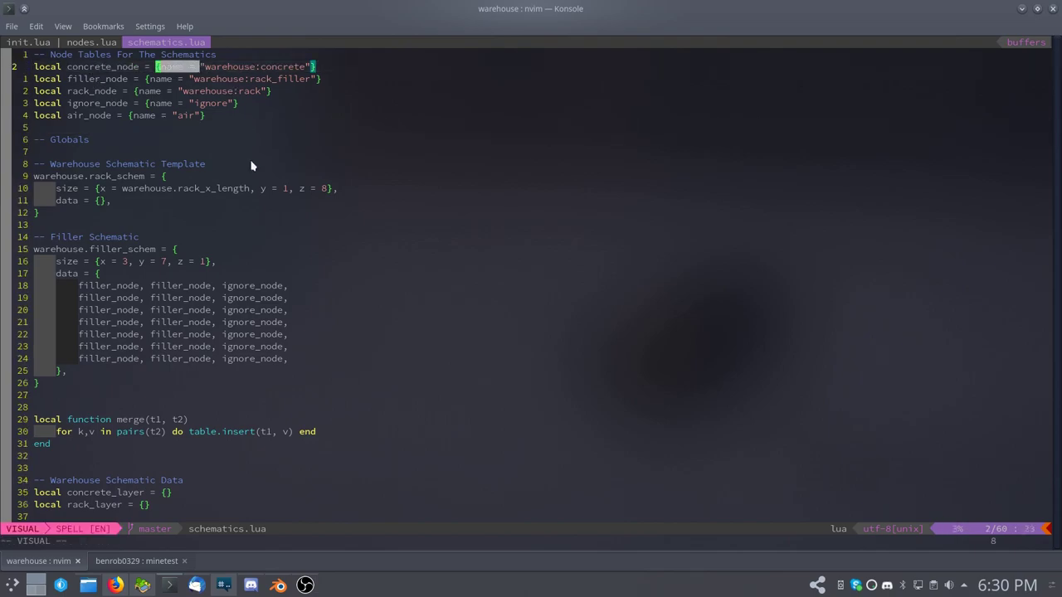
left_click(184, 139)
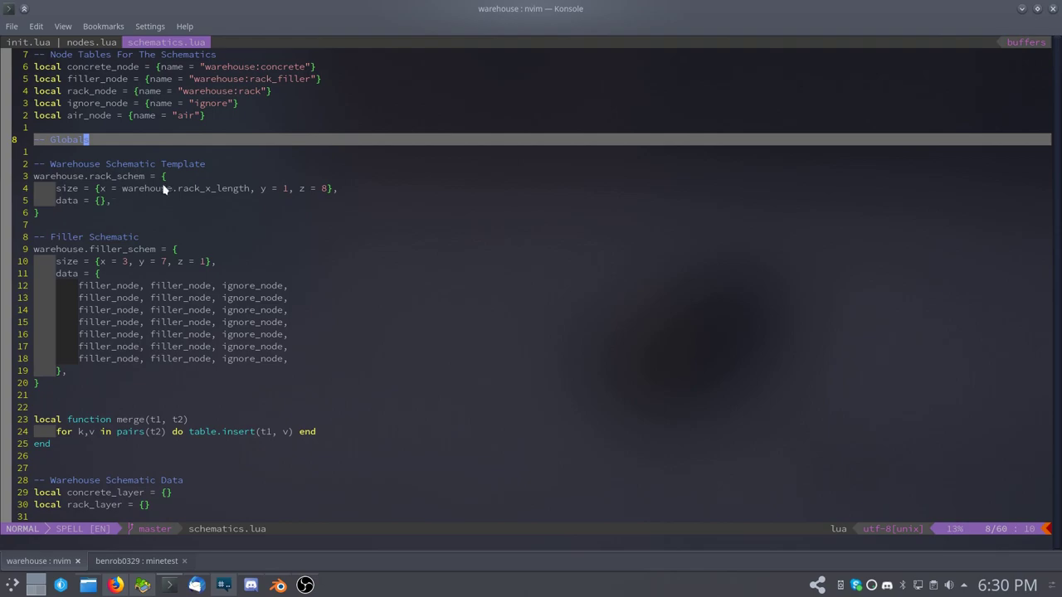
Read and select across the rack schematic size and data lines and the merge function.
left_click(201, 186)
left_click(204, 201)
left_click(174, 222)
key("v")
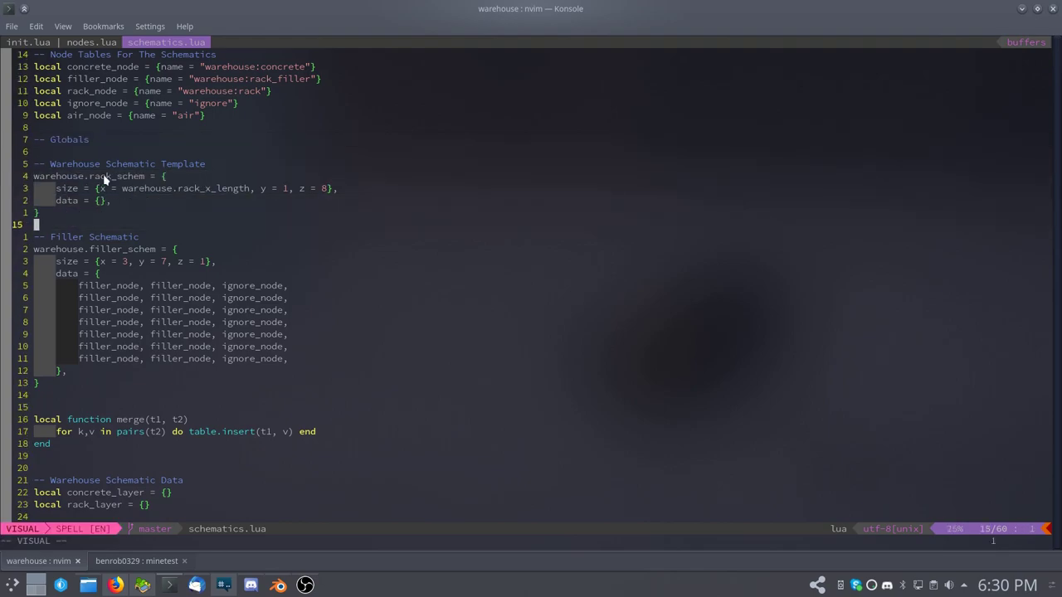
scroll(258, 217, "down", 4)
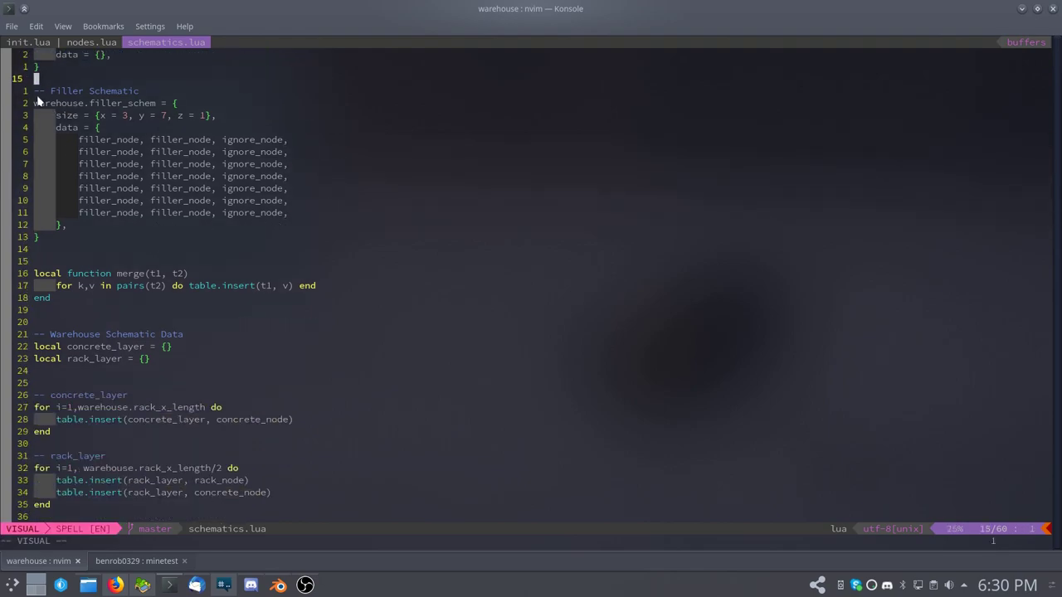
left_click_drag(36, 106, 287, 237)
key("Escape")
scroll(429, 298, "down", 3)
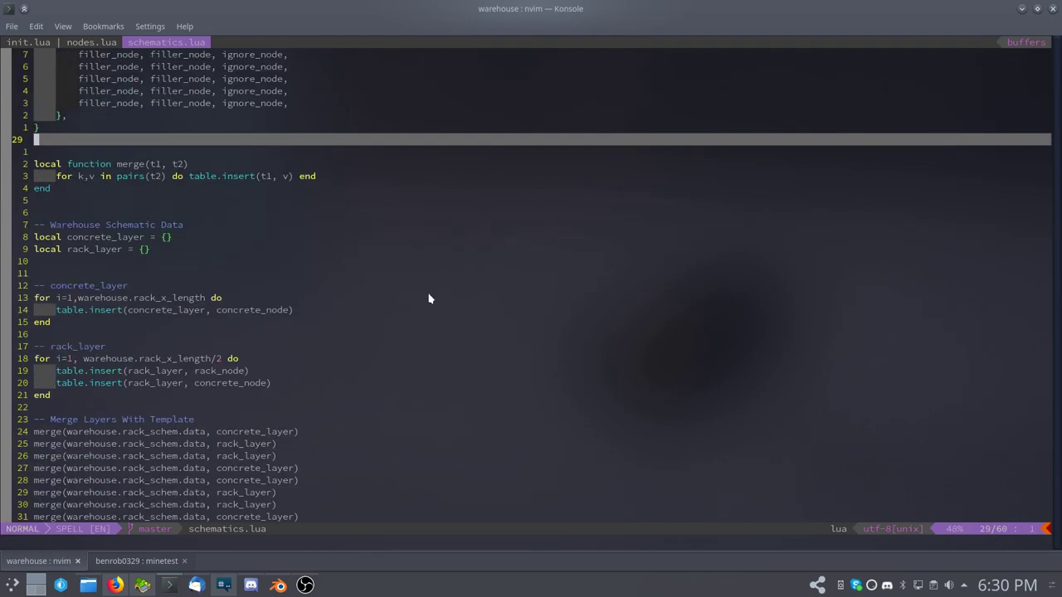
left_click(178, 200)
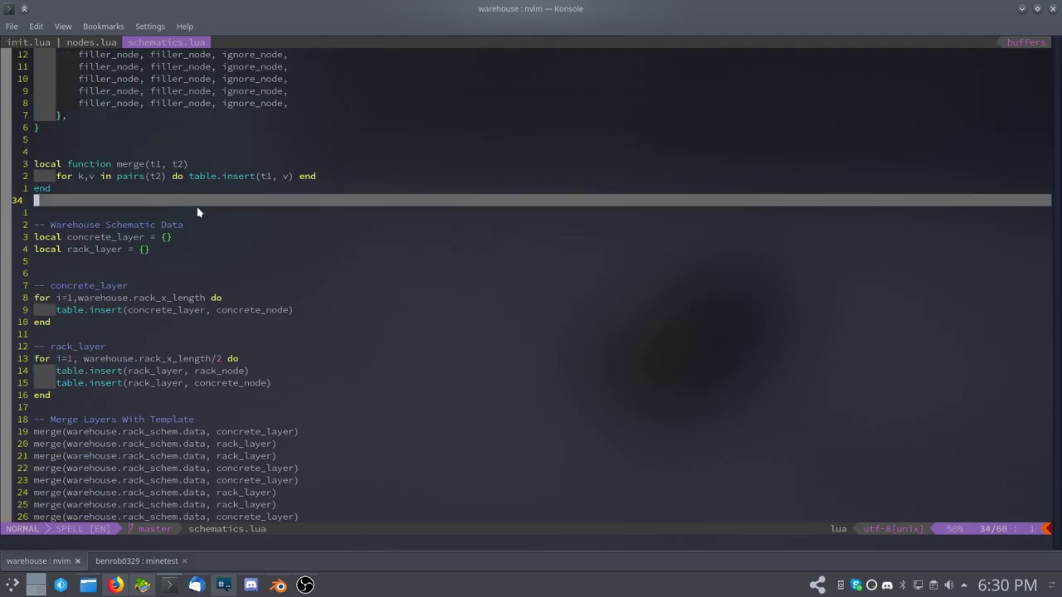
scroll(375, 252, "down", 3)
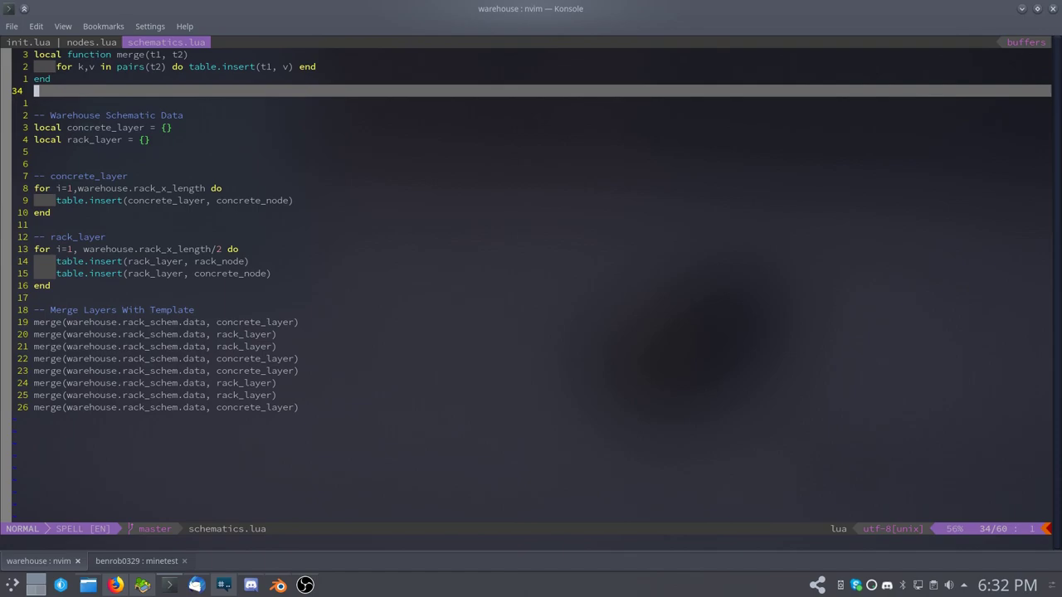
Open the $299 VEDBO armchair from the IKEA catalog cover and view its second photo.
key("alt+Tab")
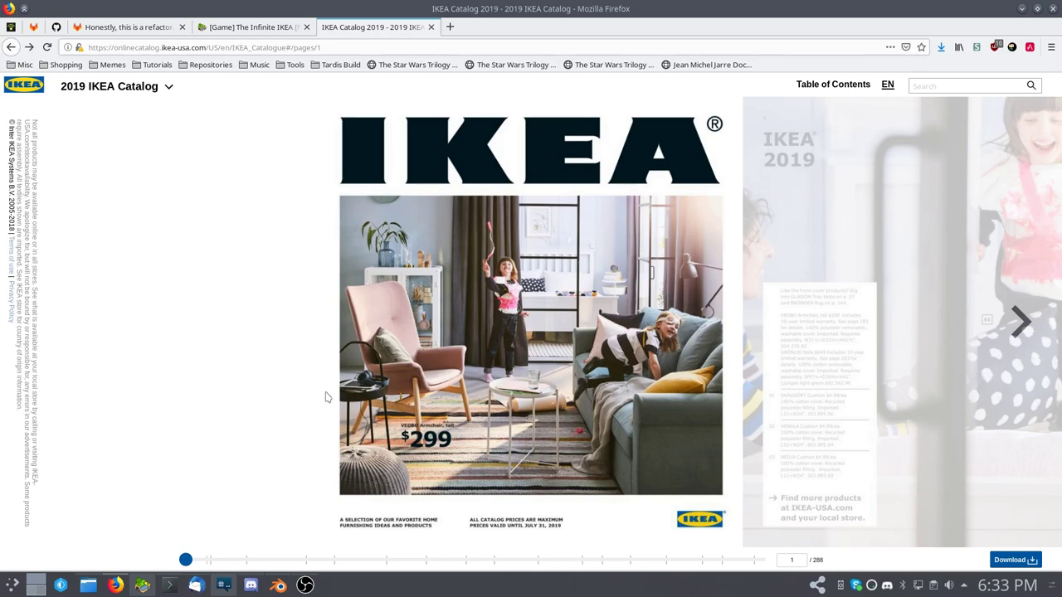
left_click(415, 439)
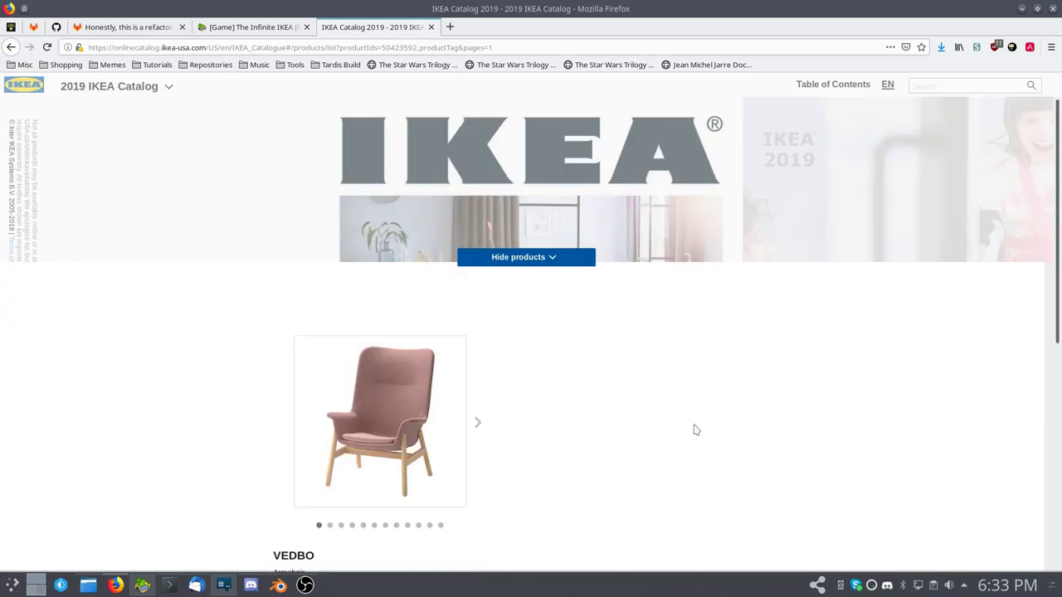
scroll(691, 433, "down", 4)
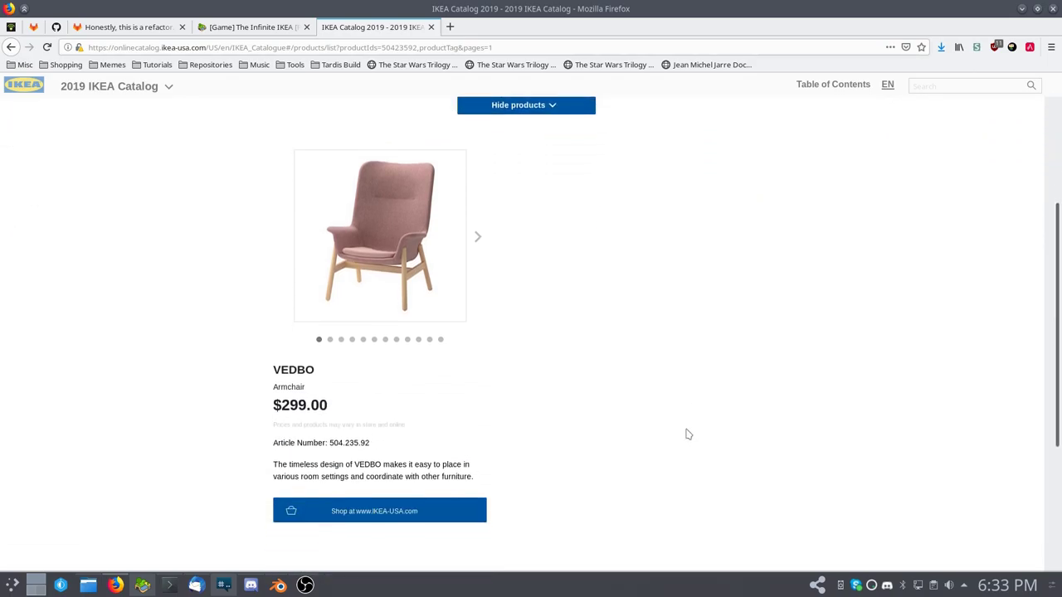
left_click(477, 238)
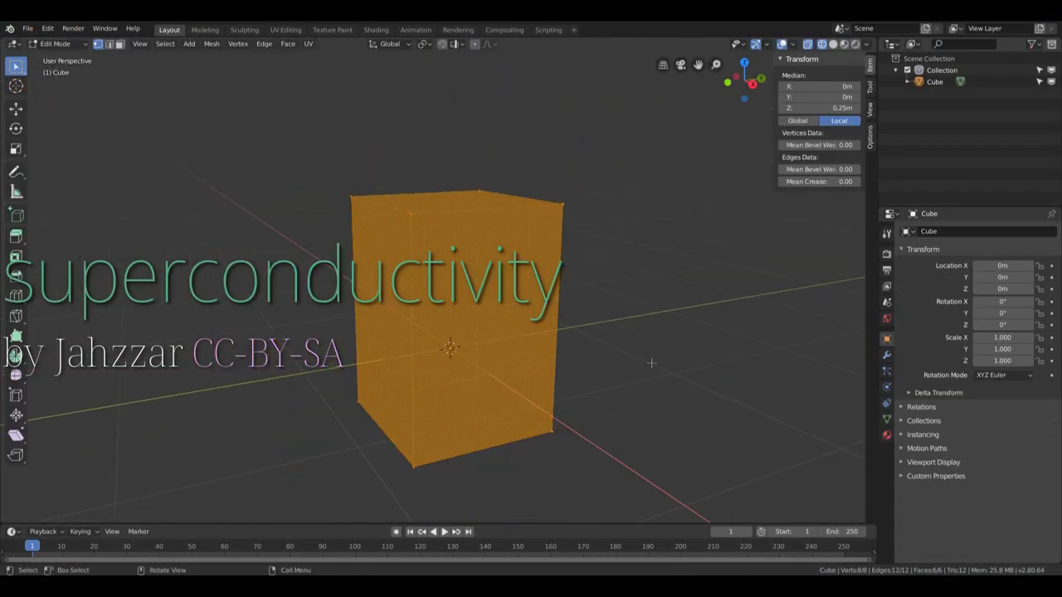
Set the cube's Y dimension to 0.9 m and move the selection along Y.
left_click(822, 252)
type("0.9")
key("Return")
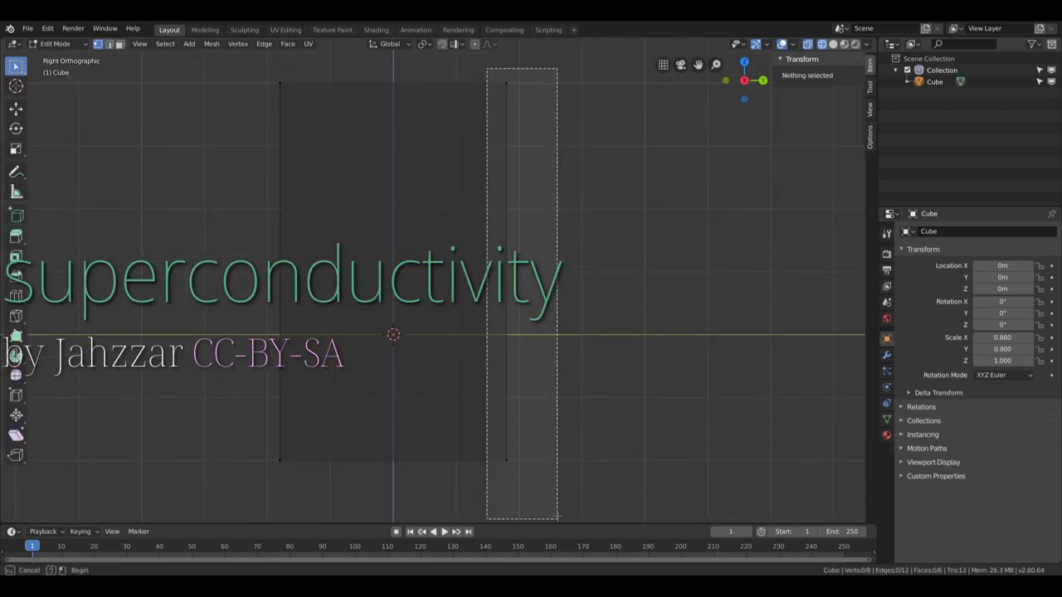
key("g")
key("y")
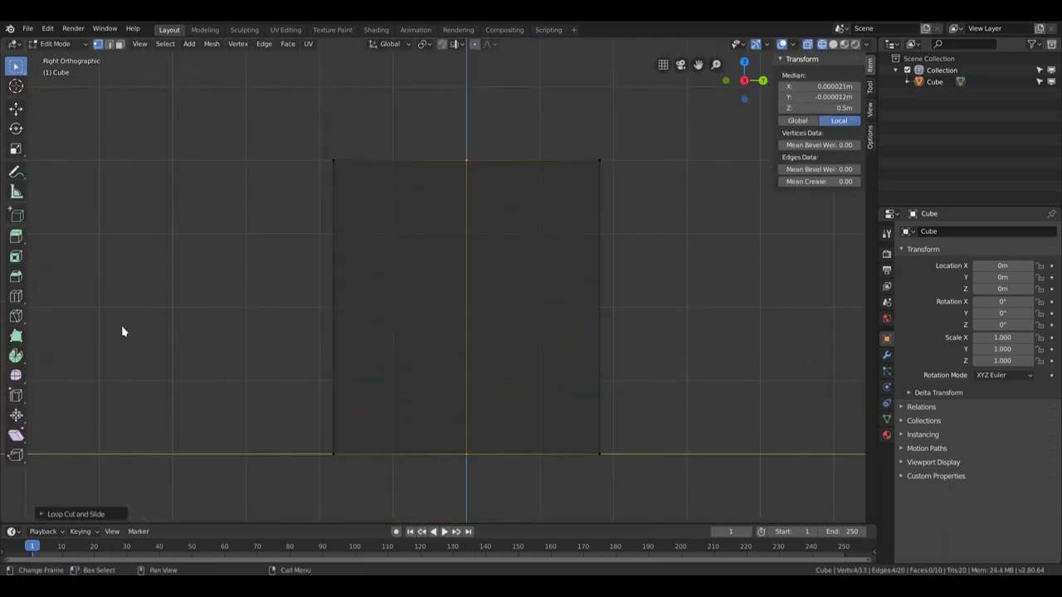
Add a loop cut across the cube, clear the selection and orbit into perspective.
key("ctrl+r")
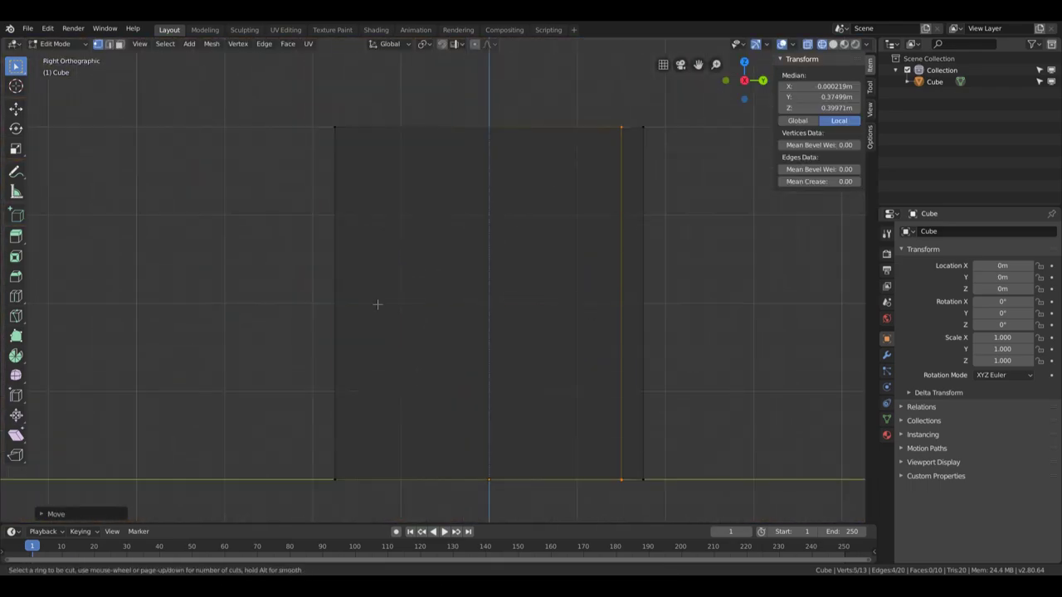
left_click(438, 384)
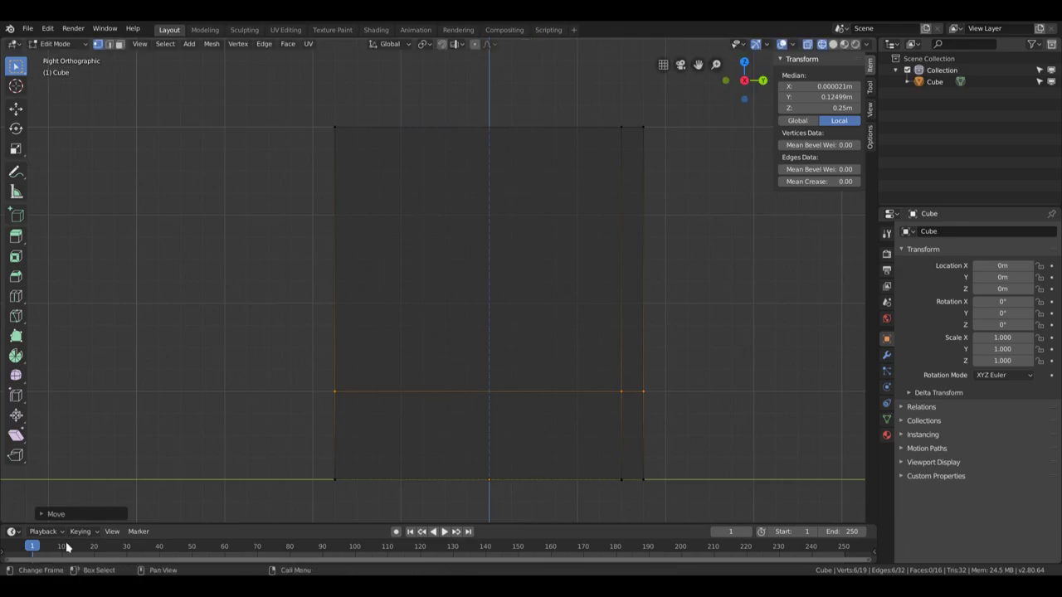
key("alt+a")
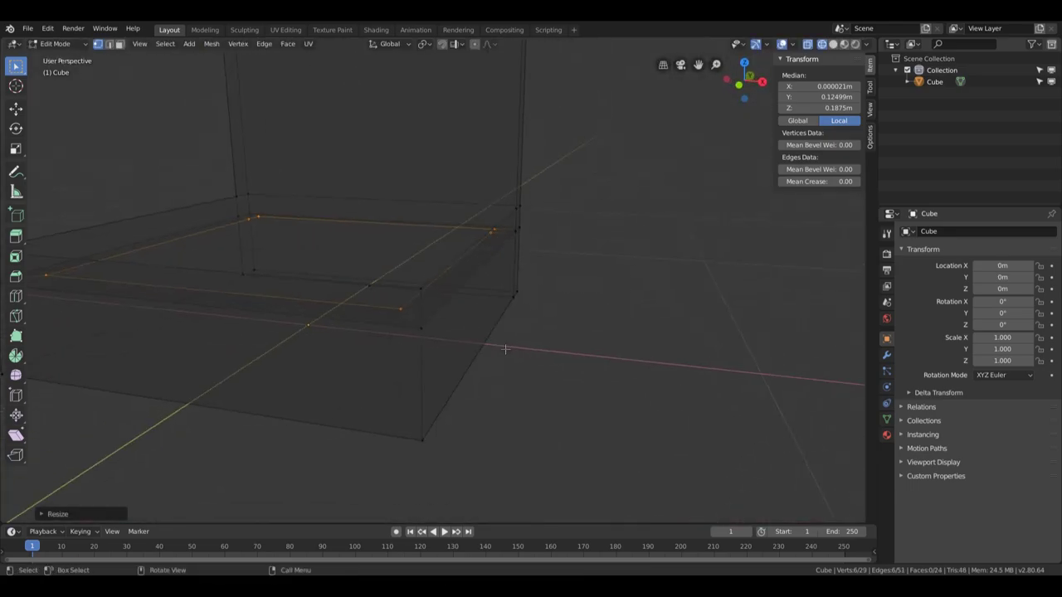
middle_click_drag(505, 349, 434, 355)
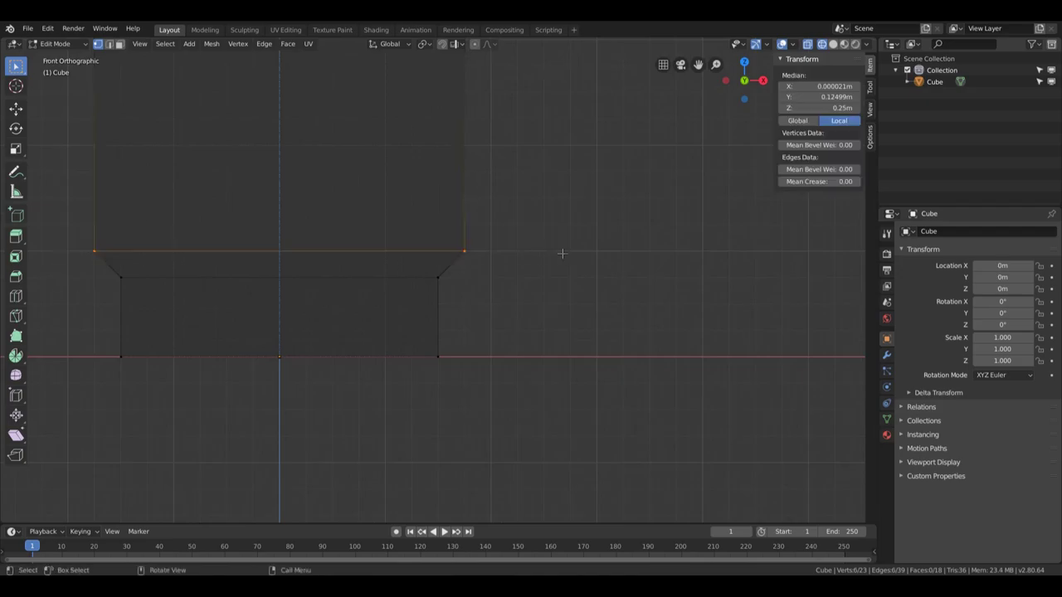
middle_click_drag(562, 253, 510, 249)
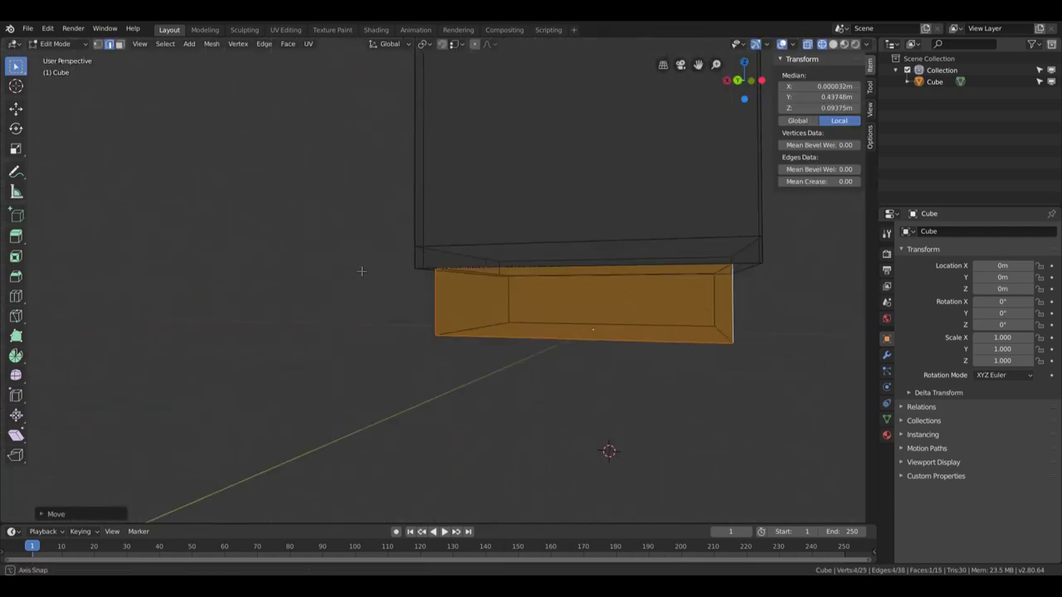
Switch the viewport to wireframe shading to see the chair block.
key("x")
left_click(414, 298)
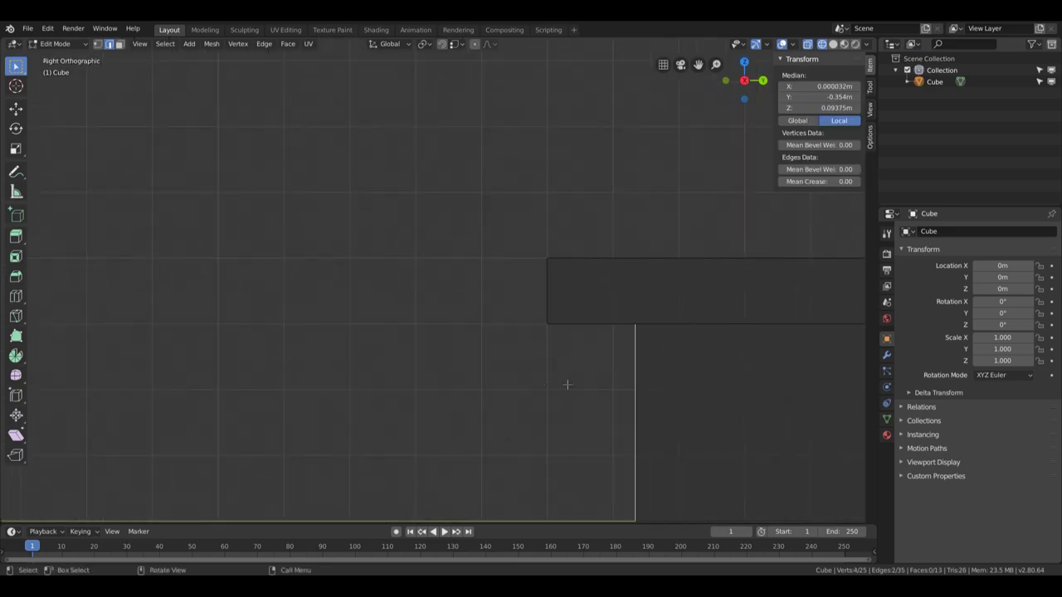
key("z")
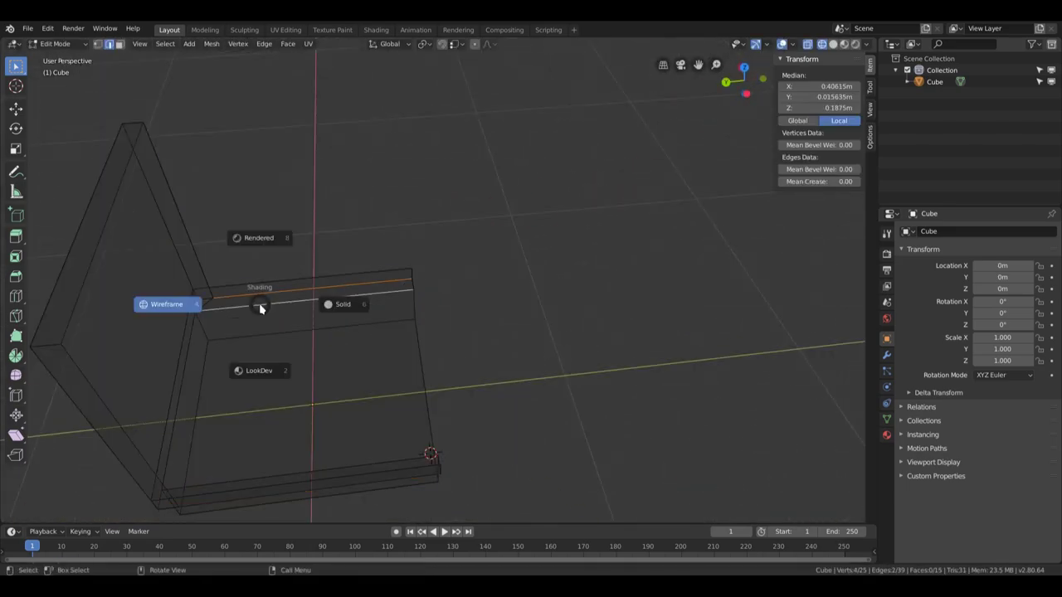
left_click(259, 307)
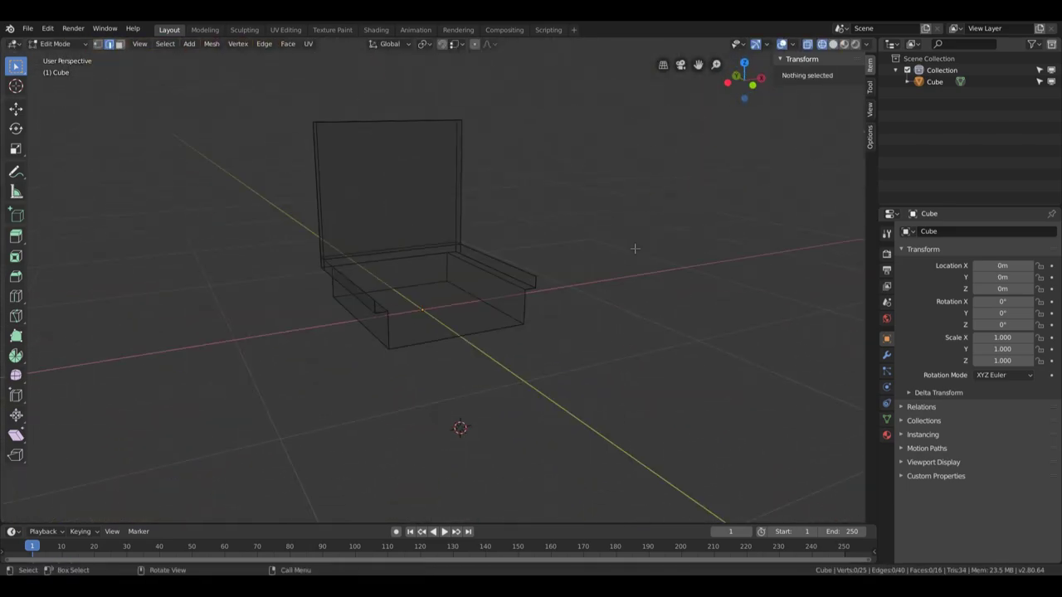
middle_click_drag(635, 248, 634, 248, "shift")
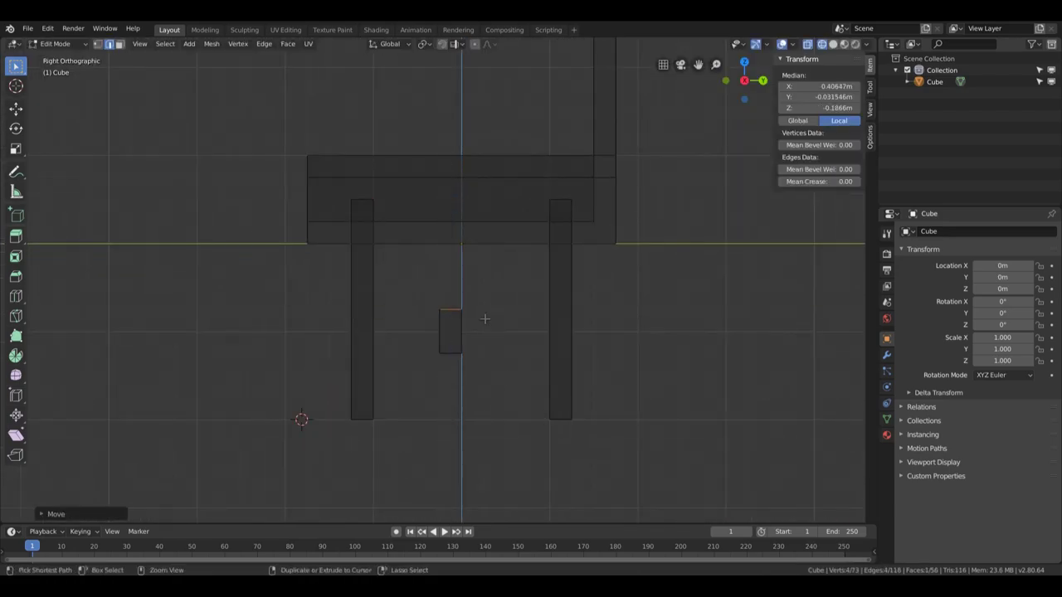
Deselect all and orbit to view the finished chair with legs and crossbars.
left_click(622, 352)
middle_click_drag(650, 396, 635, 392)
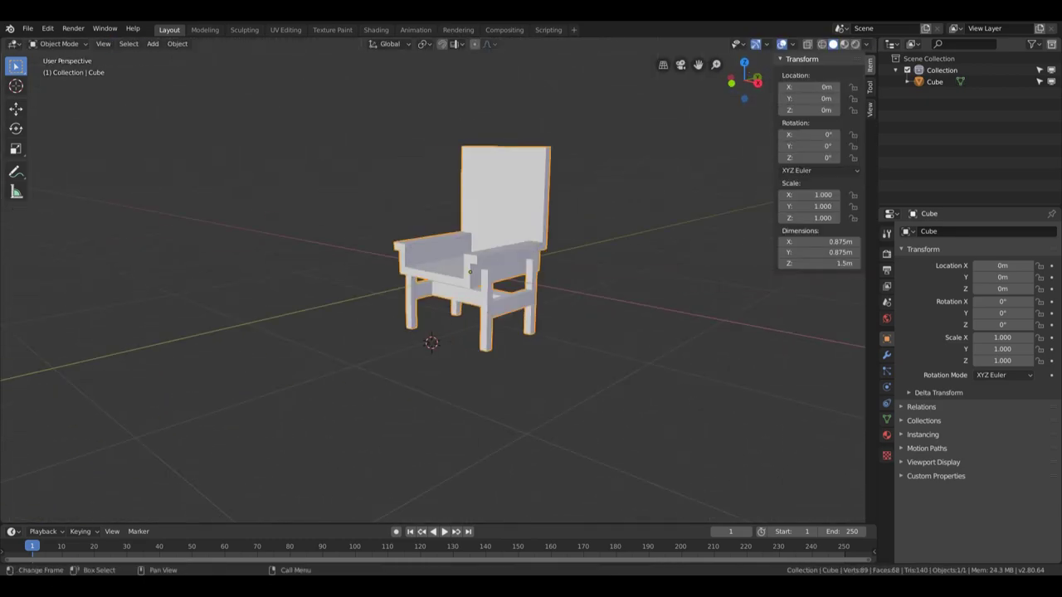
Try ripping the seat geometry with V, select back edges and move a vertex.
middle_click_drag(559, 363, 531, 348, "alt")
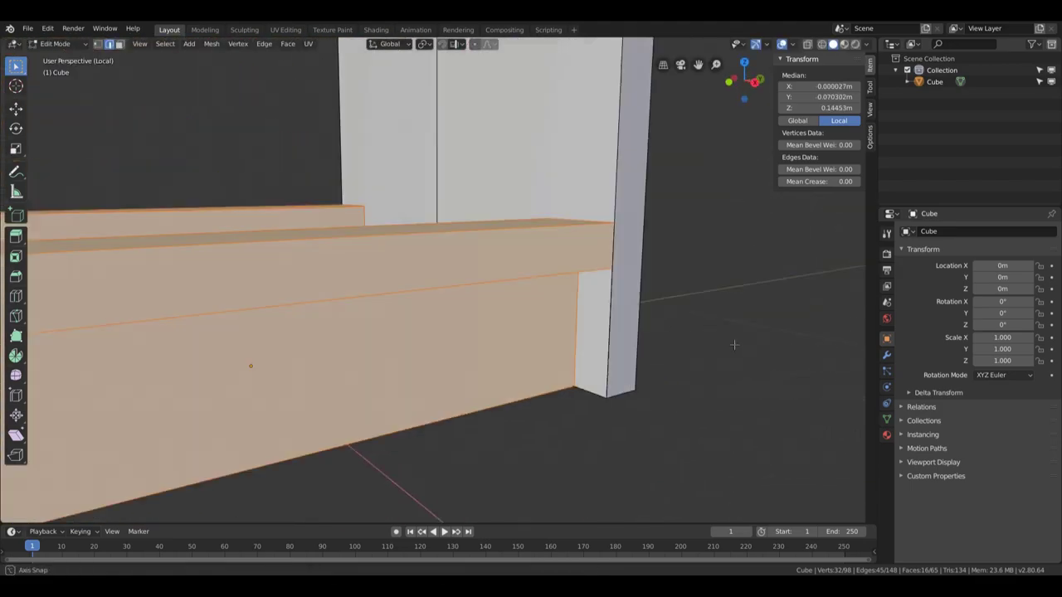
key("v")
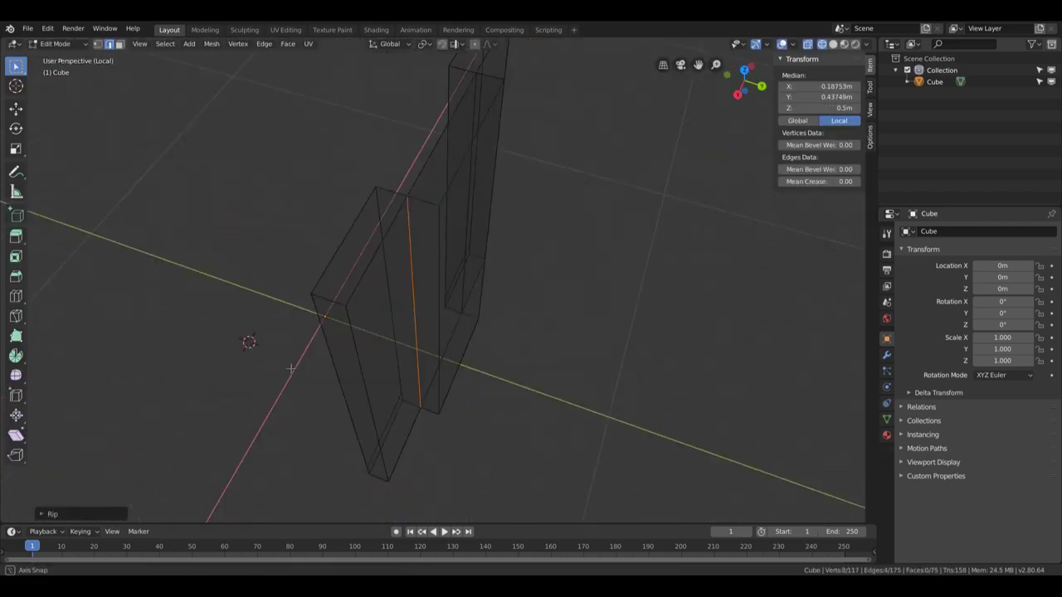
left_click_drag(397, 197, 428, 207)
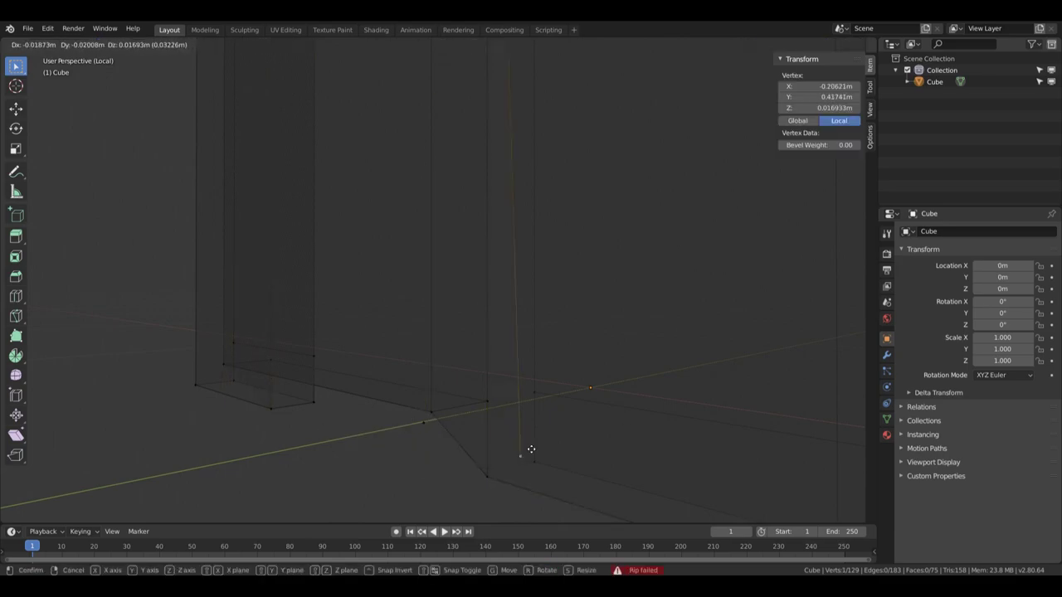
left_click(591, 382)
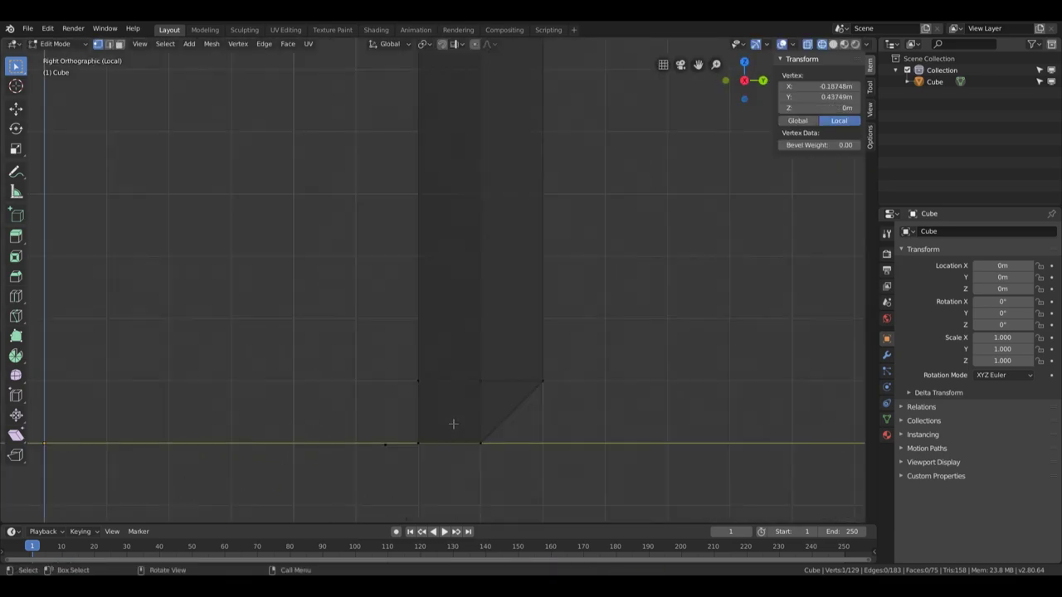
middle_click_drag(564, 398, 549, 404)
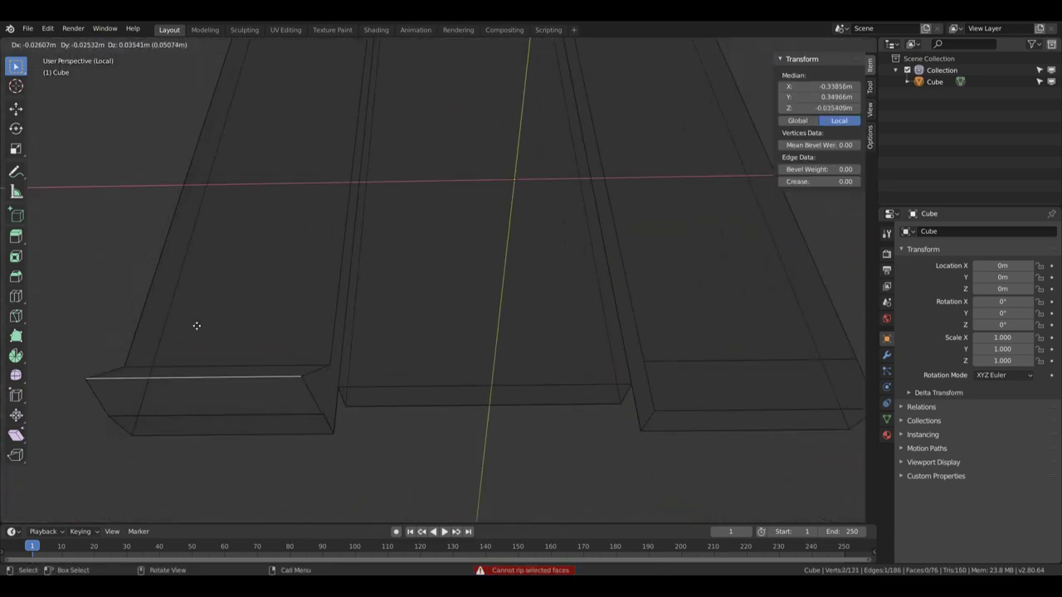
In front view, move the selected face vertically along Z.
key("KP_1")
key("g")
key("z")
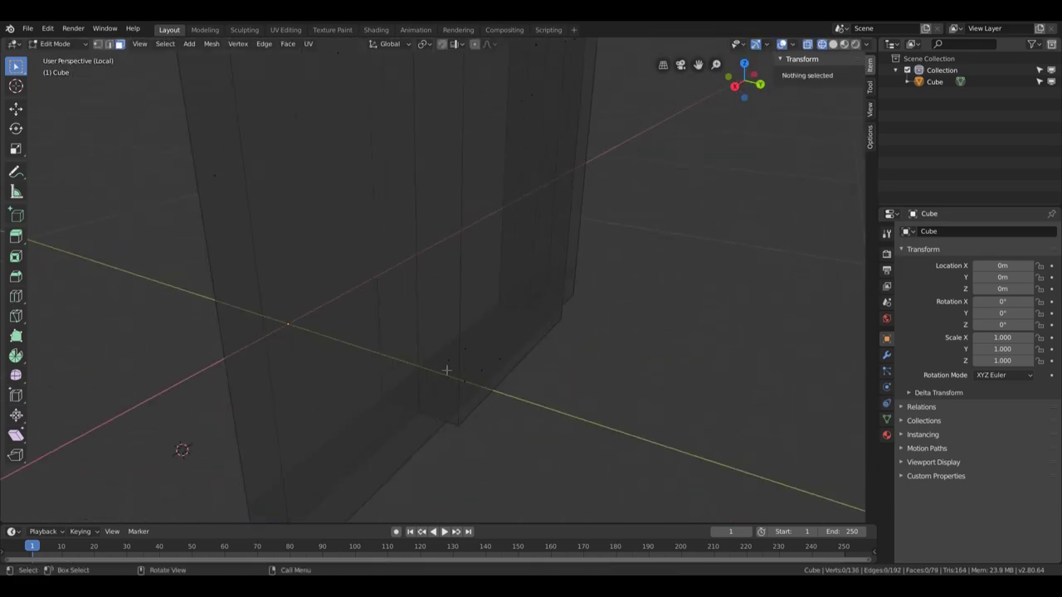
middle_click_drag(443, 367, 379, 372)
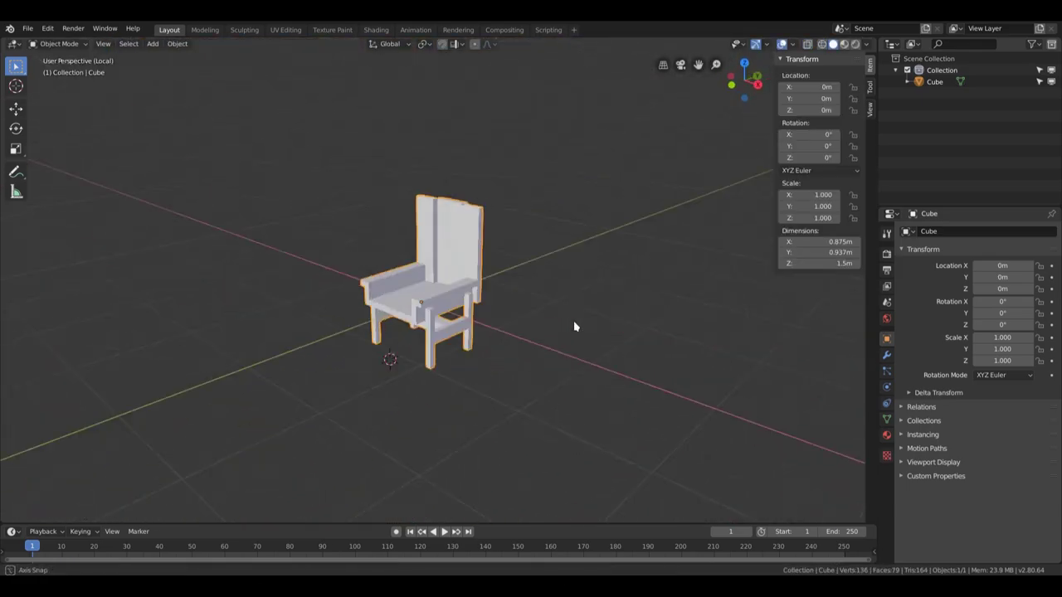
scroll(630, 322, "up", 5)
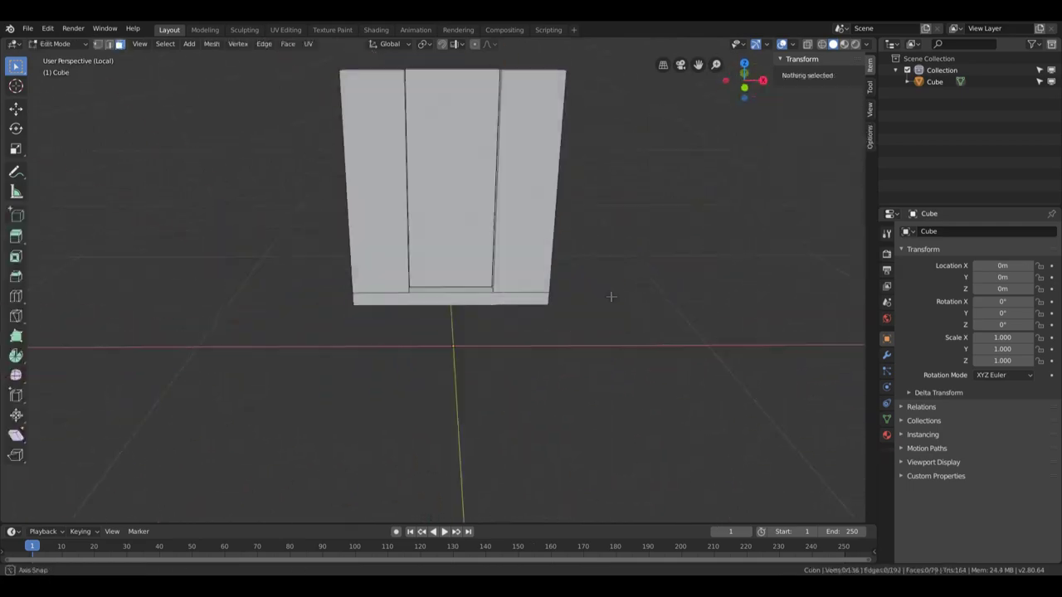
Split the selected back faces from the context menu and orbit to inspect the chair.
right_click(435, 530)
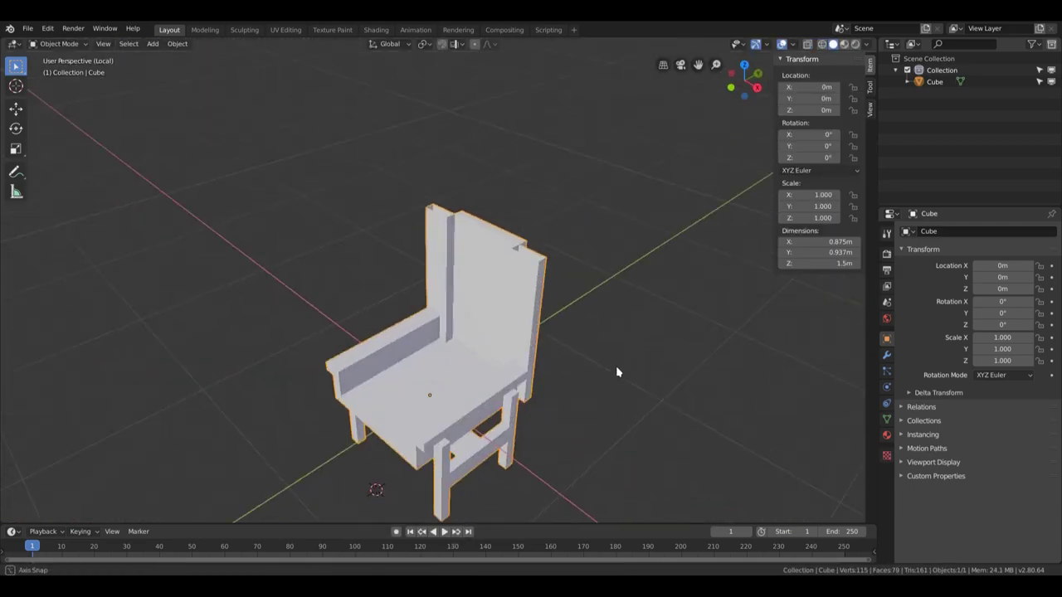
middle_click_drag(616, 370, 591, 340)
middle_click_drag(501, 475, 526, 389)
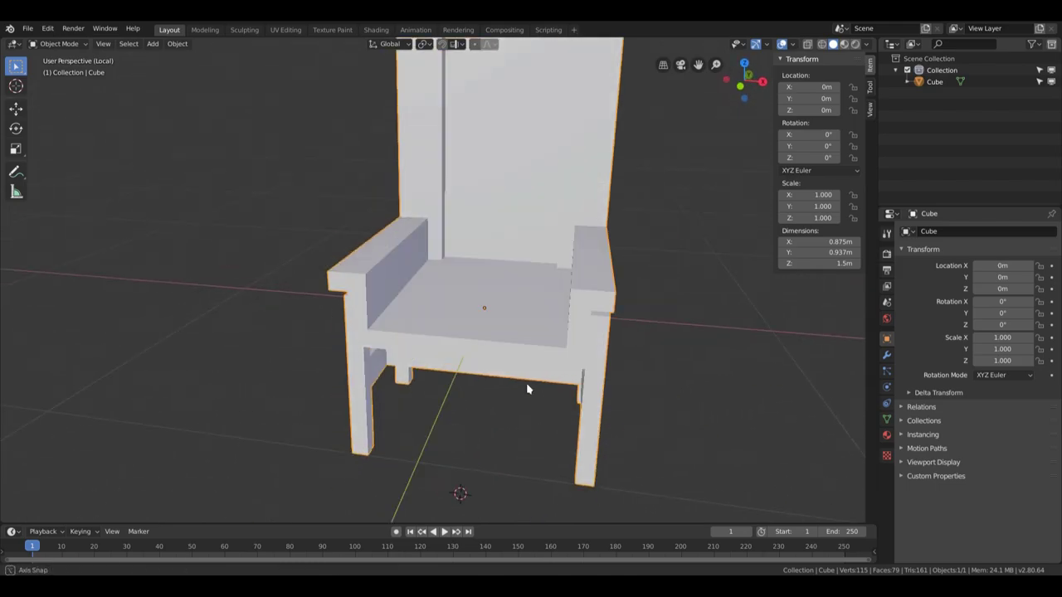
middle_click_drag(482, 476, 417, 396)
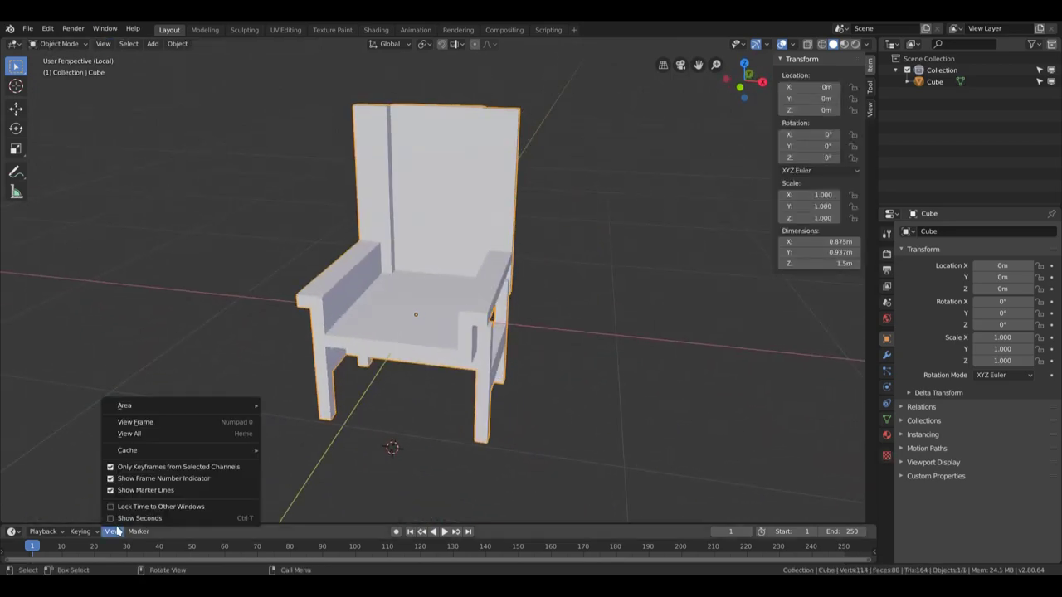
Open the Viewport Shading popover and orbit round to the chair's rear.
left_click(867, 44)
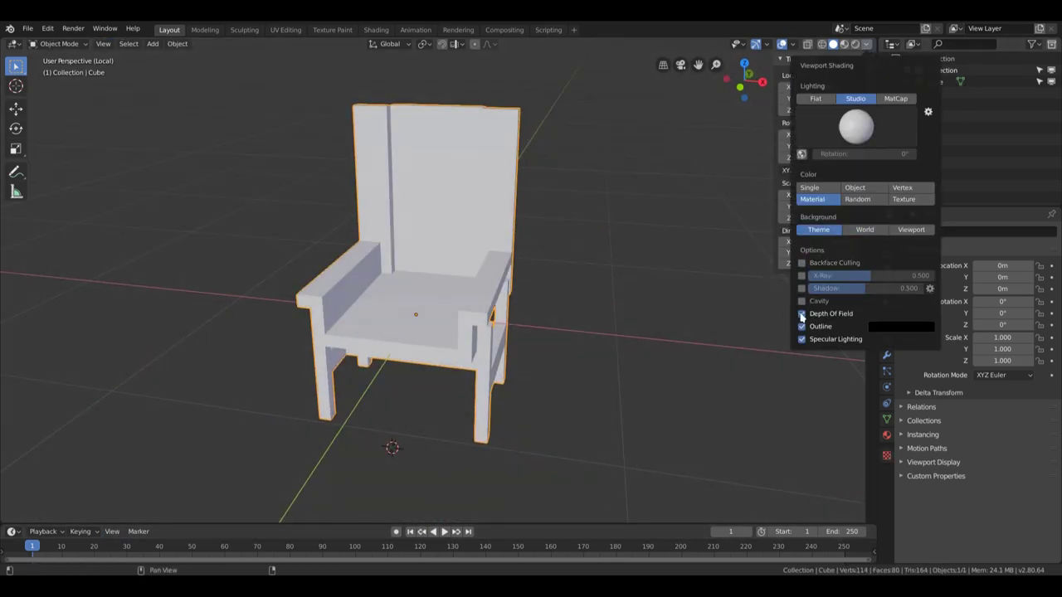
mouse_move(614, 329)
middle_mouse_down()
mouse_move(668, 309)
mouse_move(592, 235)
mouse_move(634, 199)
middle_mouse_up()
scroll(585, 231, "down", 3)
scroll(585, 231, "up", 3)
scroll(592, 235, "down", 3)
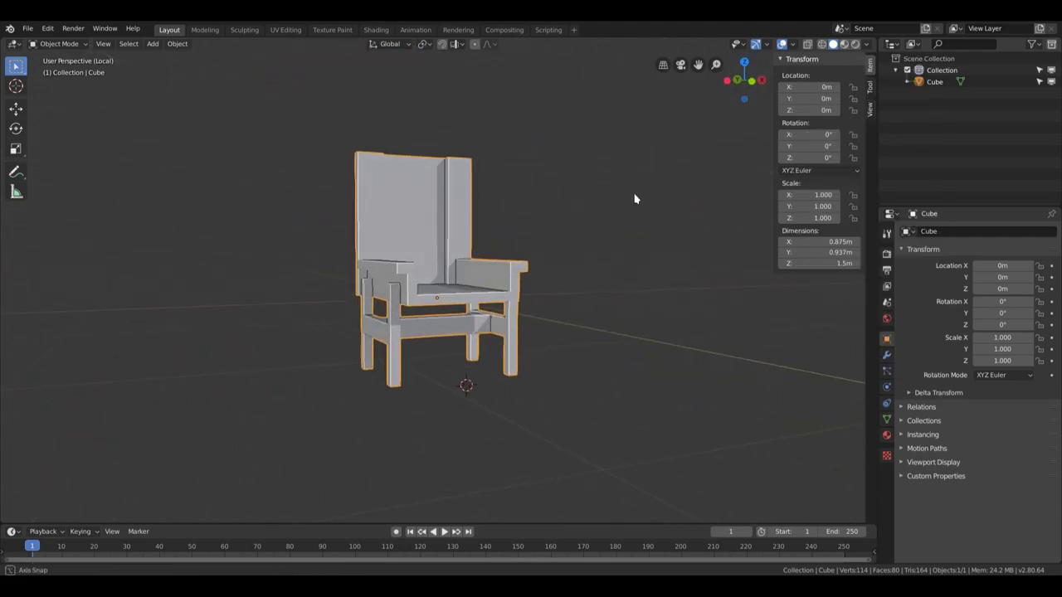
scroll(635, 199, "up", 3)
scroll(730, 274, "down", 3)
middle_click_drag(730, 273, 665, 286)
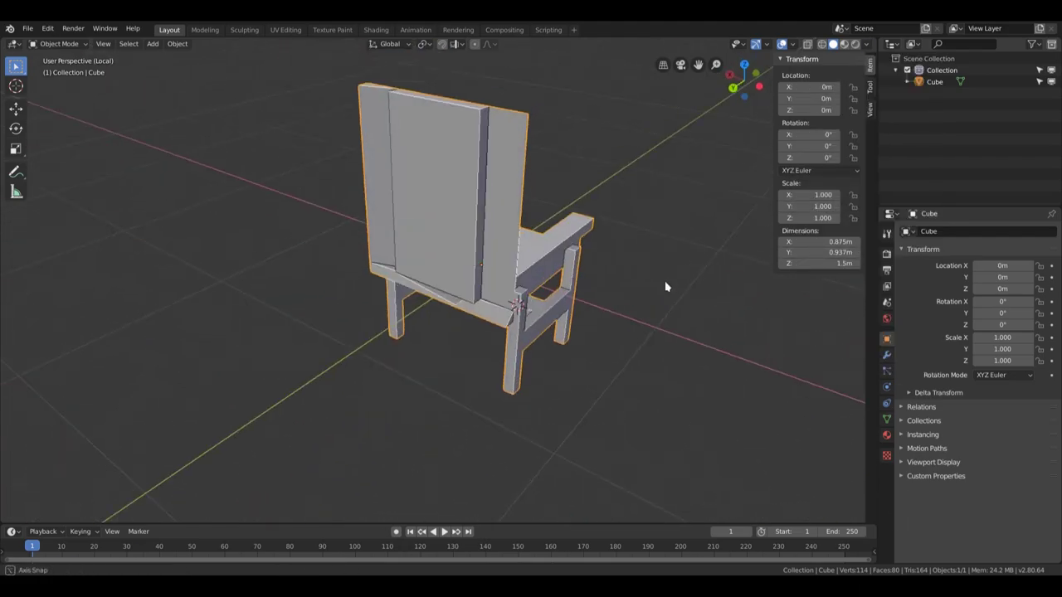
Select the chair's back faces in Edit Mode and delete them with X > Faces.
middle_click_drag(510, 267, 448, 199)
key("Tab")
key("x")
Select a stray vertex and delete it with X > Vertices.
key("x")
left_click(394, 165)
middle_click_drag(394, 164, 465, 175)
left_click(462, 170)
key("x")
left_click(462, 166)
scroll(517, 307, "up", 5)
Select a face on the chair's side, then a single vertex in vertex mode.
middle_click_drag(517, 307, 357, 274)
key("3")
left_click(357, 274)
scroll(386, 336, "up", 3)
middle_click_drag(386, 336, 177, 331)
key("1")
left_click(177, 332)
scroll(357, 145, "down", 5)
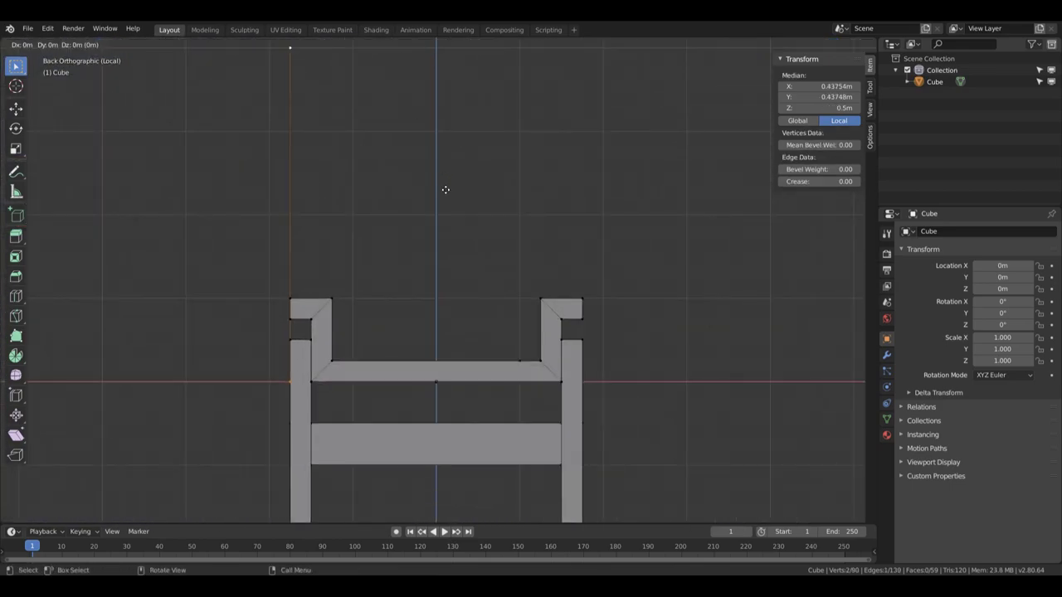
Join the two vertices with an edge and fill the back frame with one solid face.
middle_click_drag(629, 204, 630, 159)
key("f")
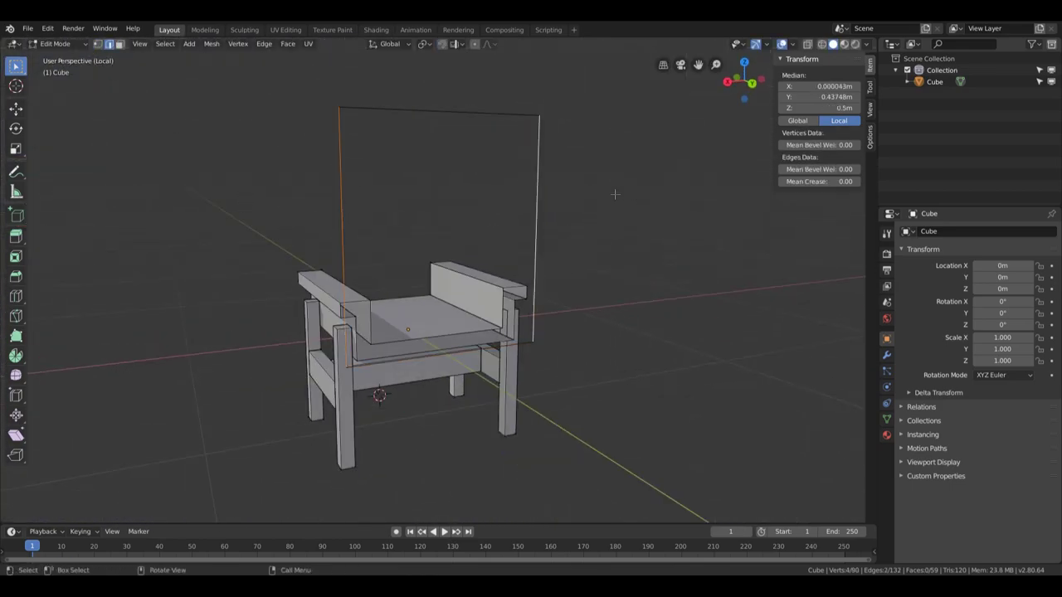
mouse_move(615, 194)
middle_mouse_down()
mouse_move(550, 213)
mouse_move(623, 190)
middle_mouse_up()
key("f")
key("alt+a")
scroll(502, 296, "up", 5)
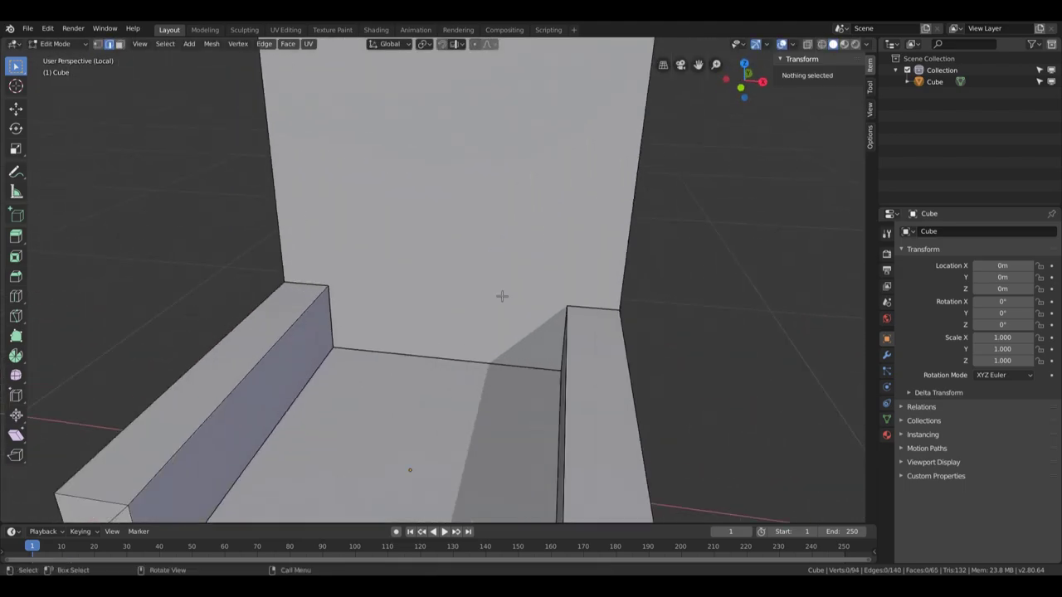
scroll(502, 296, "down", 5)
Move the seat face to a new height in front view, then return to Object Mode.
left_click(467, 386)
middle_click_drag(467, 387, 464, 382)
key("1")
scroll(517, 328, "up", 5)
key("g")
left_click(516, 329)
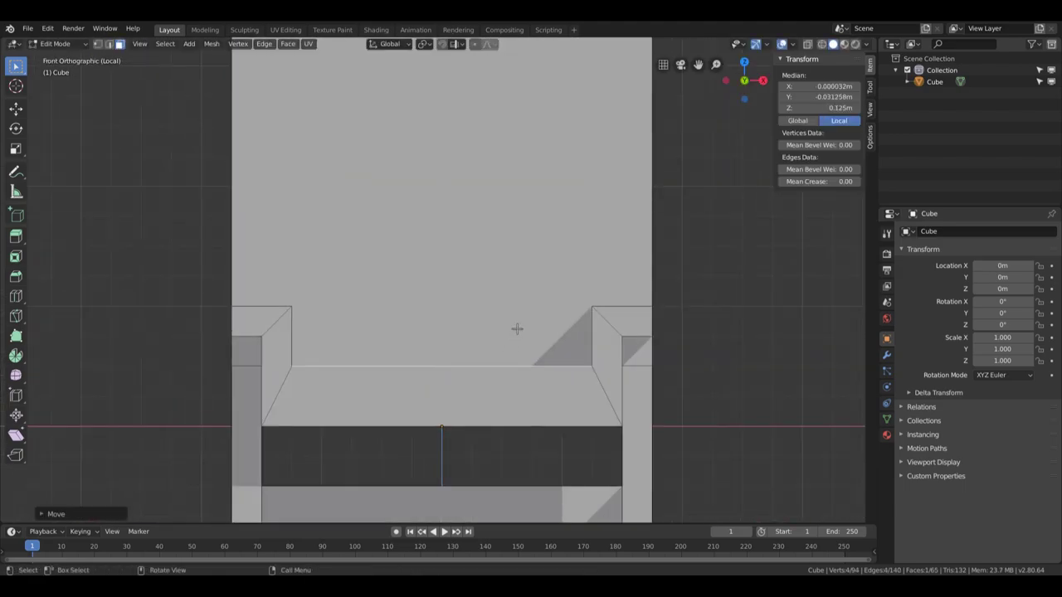
key("Tab")
middle_click_drag(517, 328, 630, 351)
scroll(630, 350, "down", 3)
scroll(767, 382, "up", 3)
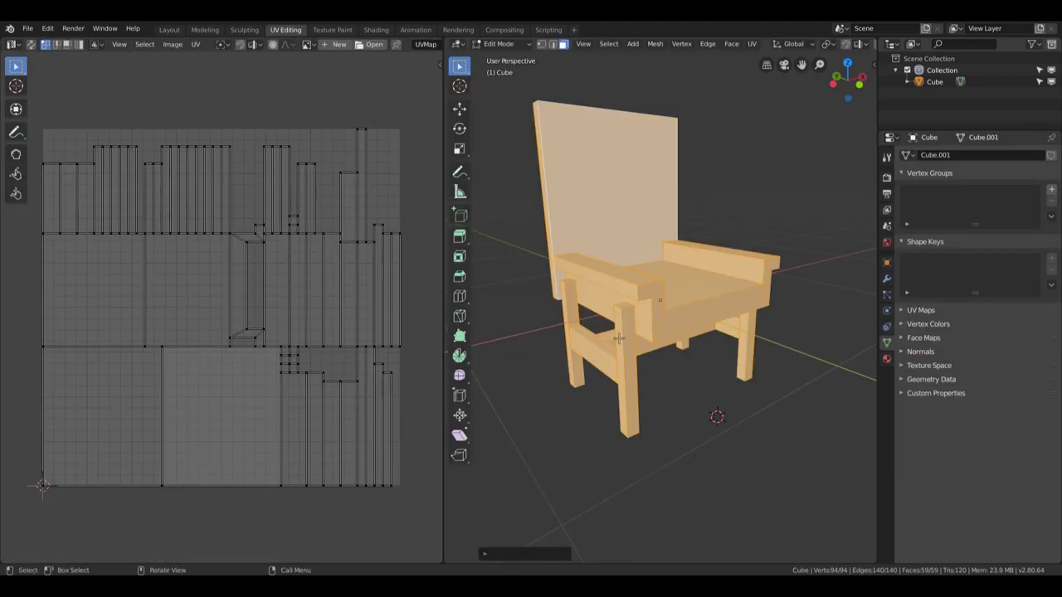
Preview the texture, then scale the chair's UV island down with S and move it into place with G.
key("z")
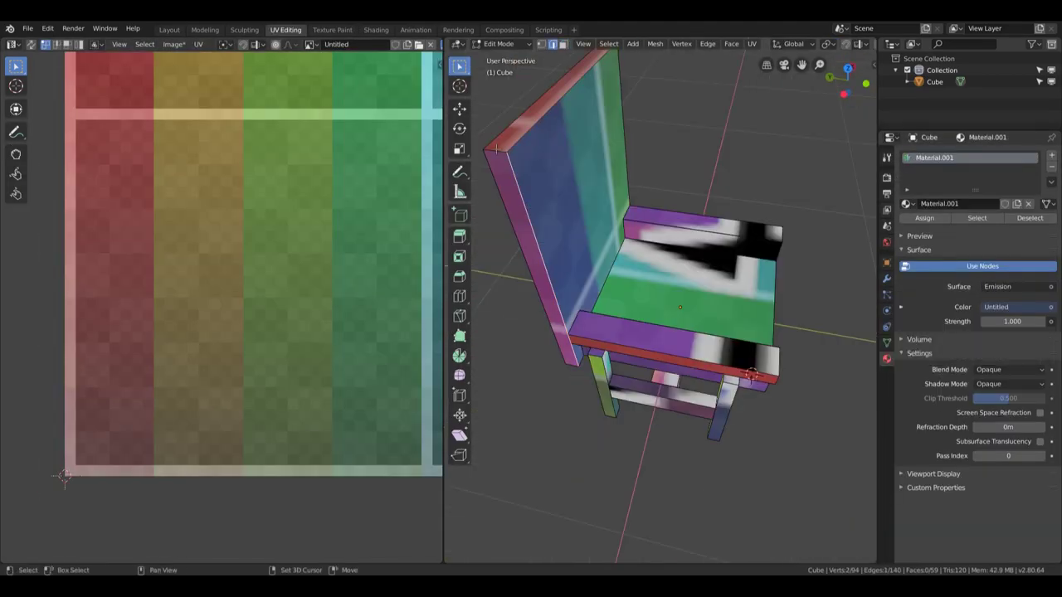
key("u")
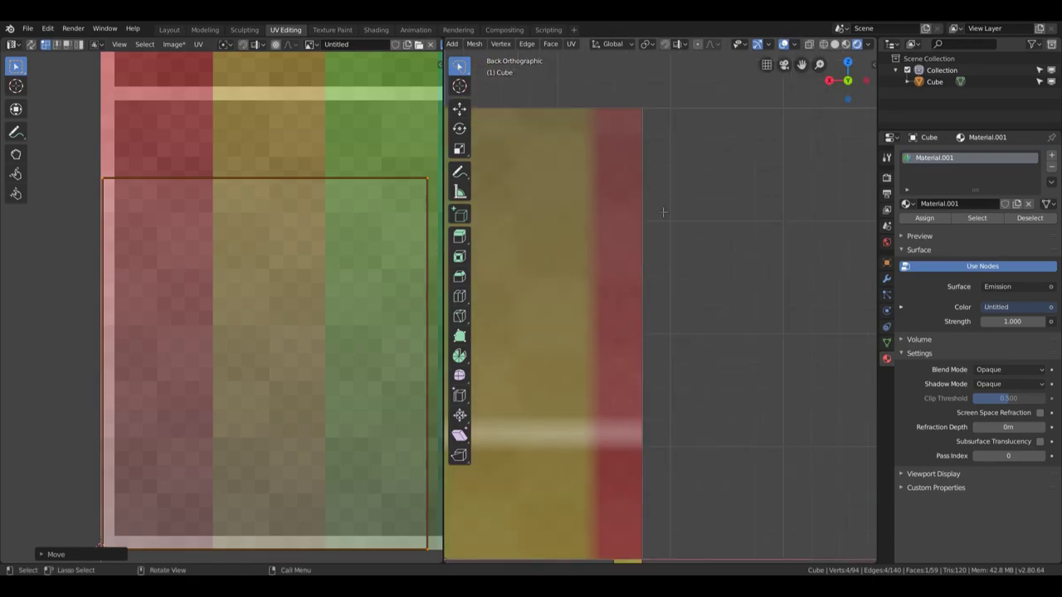
middle_click_drag(360, 123, 387, 103)
key("s")
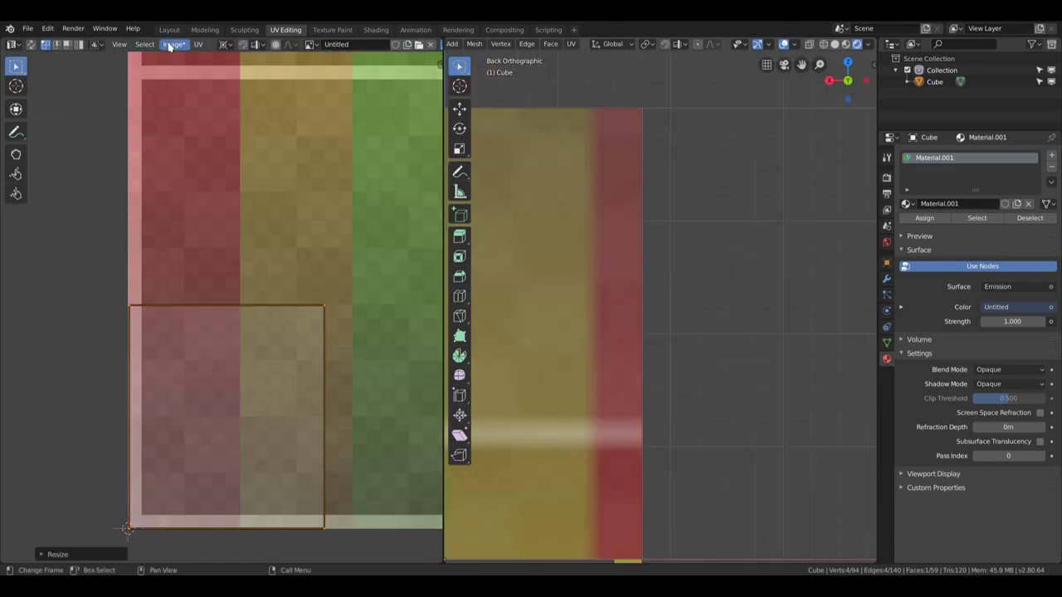
left_click(198, 44)
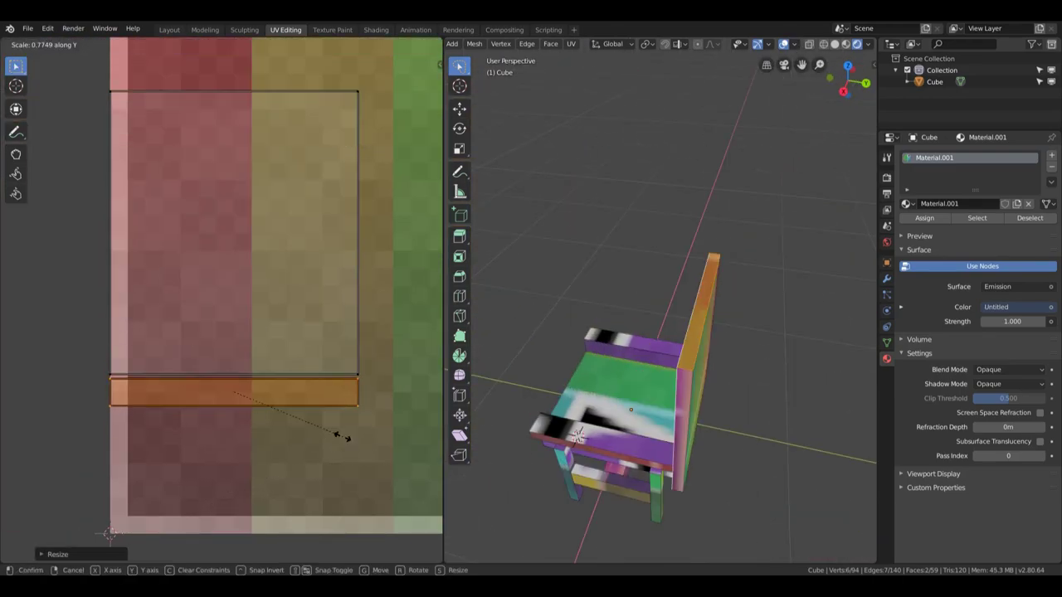
key("g")
left_click(319, 420)
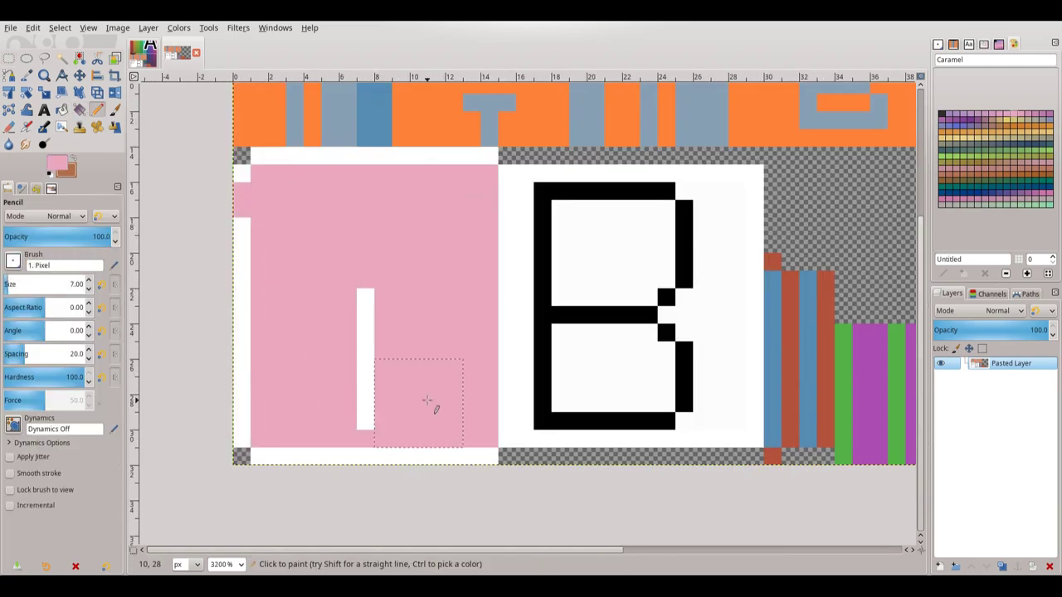
Paint the F upholstery box pink with the Pencil tool.
mouse_move(429, 403)
left_mouse_down()
mouse_move(469, 403)
mouse_move(472, 311)
left_mouse_up()
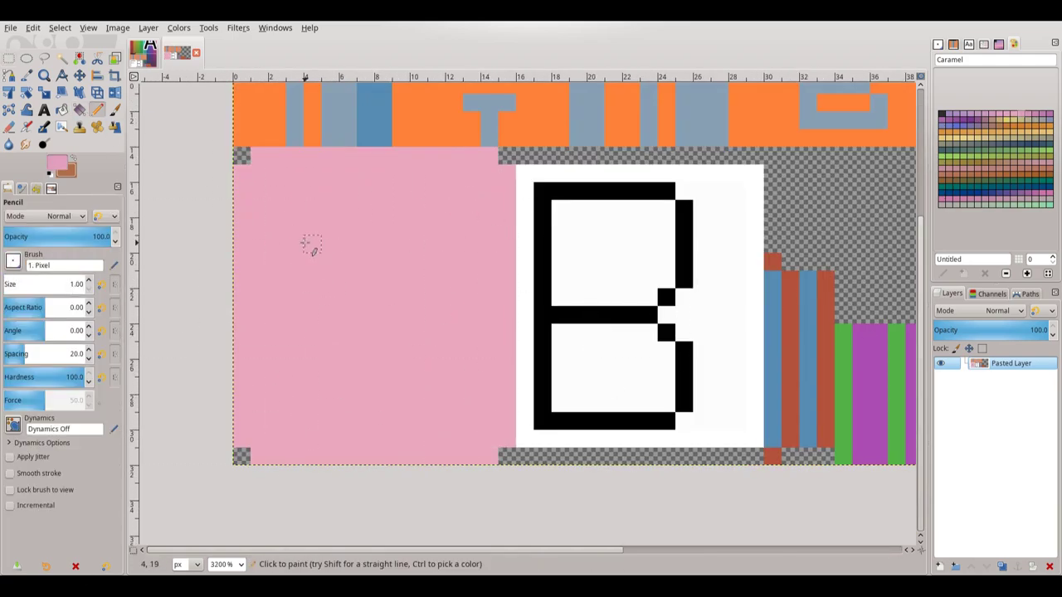
scroll(439, 418, "up", 2)
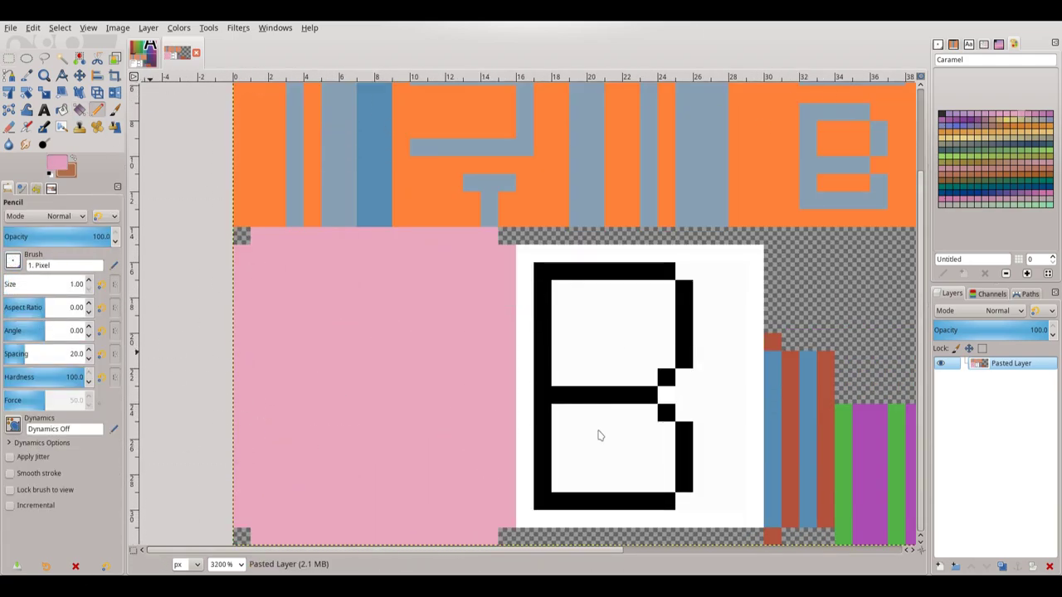
mouse_move(751, 253)
left_mouse_down()
mouse_move(522, 279)
mouse_move(562, 349)
left_mouse_up()
scroll(562, 348, "down", 2)
scroll(562, 348, "right", 8)
Pick a terracotta colour and paint over the tan, red and blue columns.
left_click(966, 129)
left_click(993, 166)
mouse_move(437, 257)
left_mouse_down()
mouse_move(437, 415)
mouse_move(437, 257)
mouse_move(455, 432)
left_mouse_up()
left_click(438, 442)
left_click(437, 248)
left_click_drag(473, 257, 490, 431)
scroll(375, 309, "right", 4)
left_click_drag(369, 300, 448, 431)
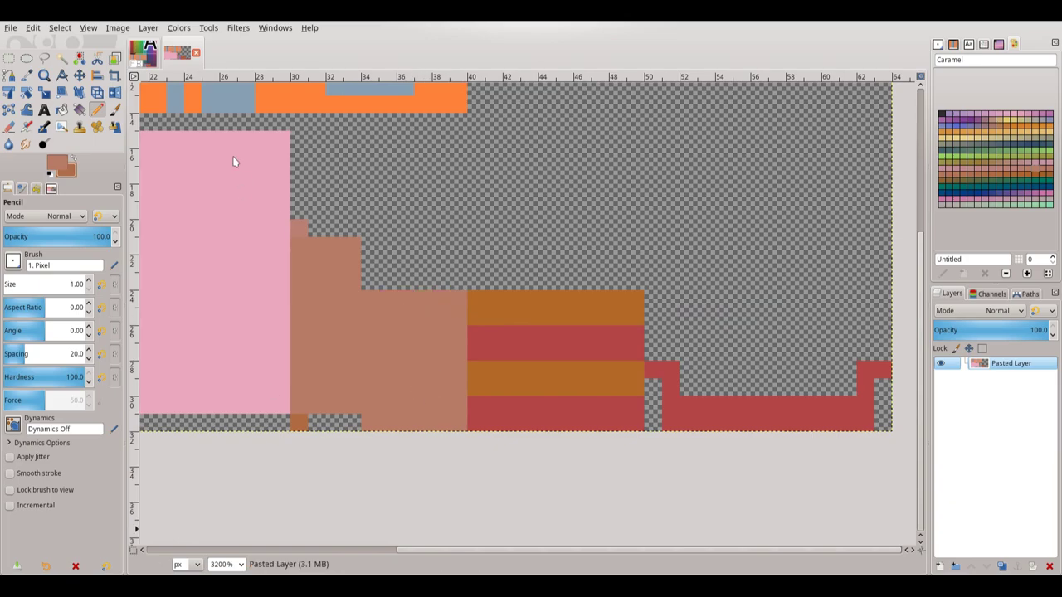
left_click_drag(473, 307, 639, 307)
Switch back to pink and paint the remaining box areas of the texture.
left_click(216, 249, "ctrl")
scroll(498, 291, "right", 5)
scroll(230, 357, "left", 10)
scroll(231, 356, "up", 3)
key("bracketright")
key("bracketright")
key("bracketright")
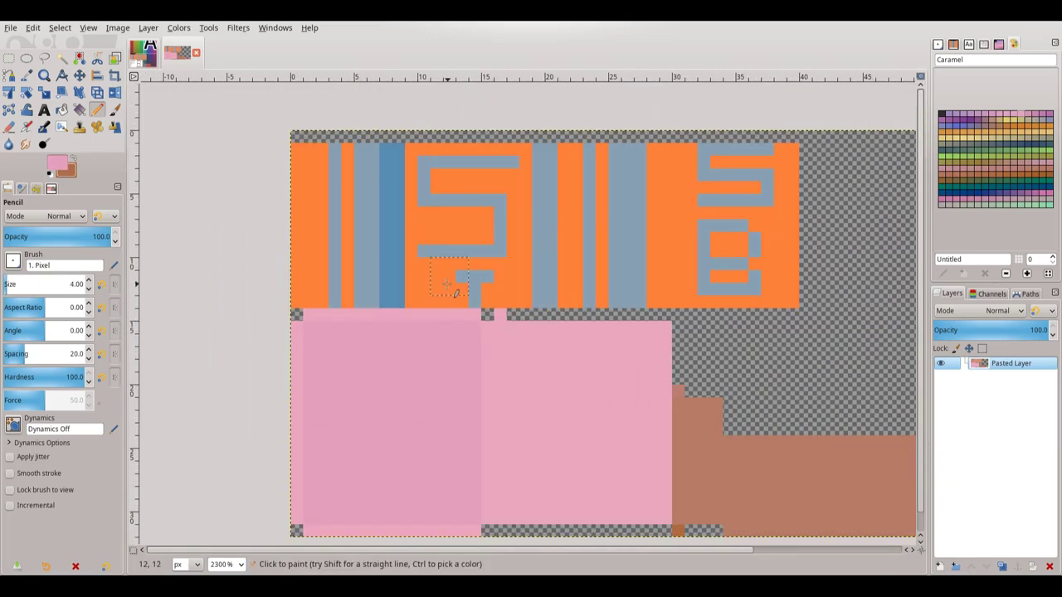
left_click_drag(469, 157, 468, 299)
left_click_drag(547, 298, 780, 166)
mouse_move(780, 166)
left_mouse_down()
mouse_move(379, 201)
mouse_move(349, 266)
left_mouse_up()
key("minus")
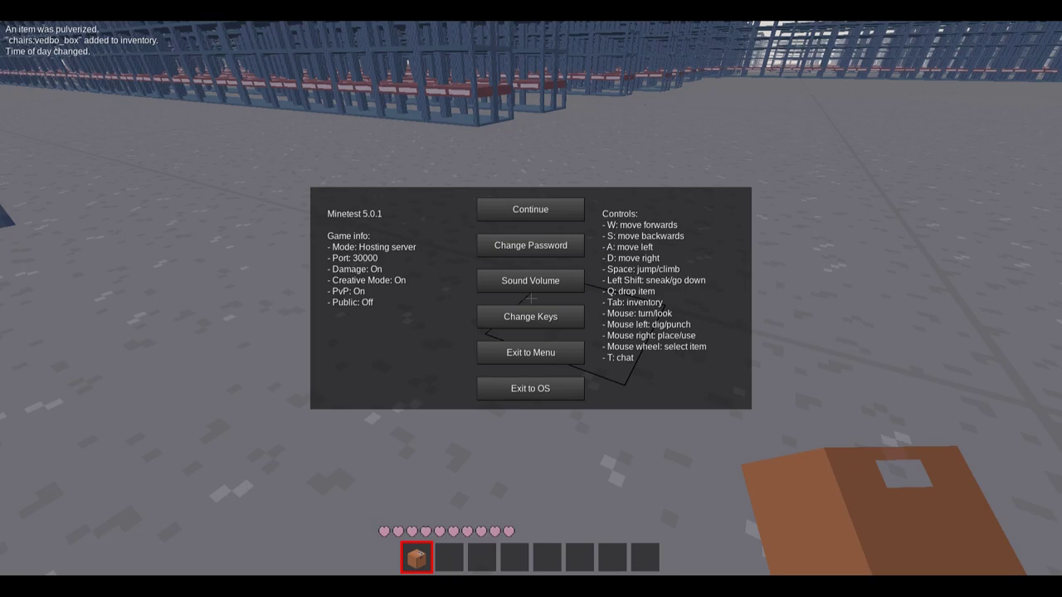
Resume Minetest, place a cardboard box on the floor and spawn the pink chair onto it.
left_click(536, 218)
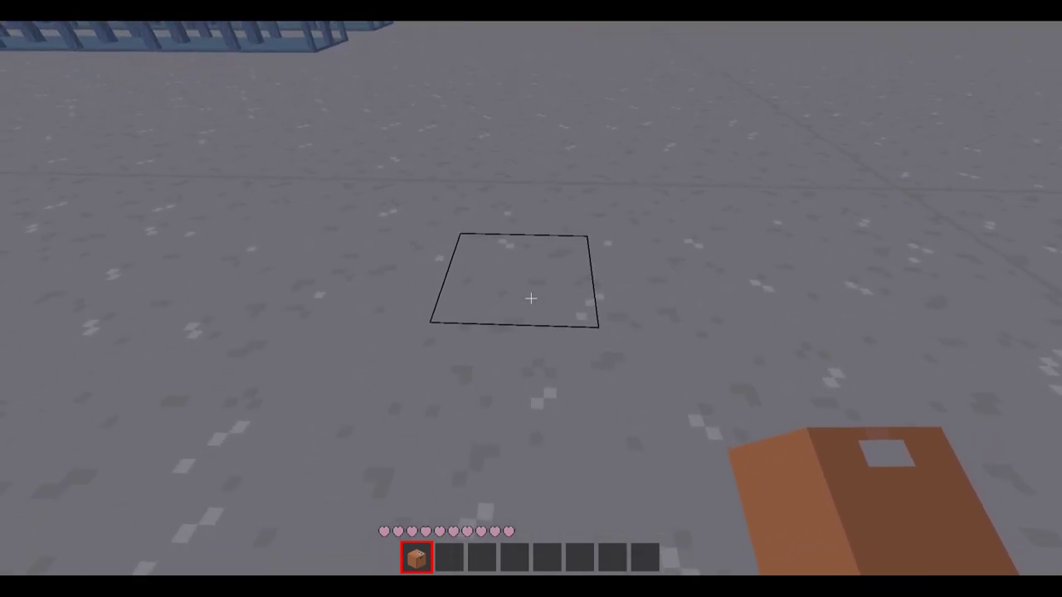
right_click(531, 298)
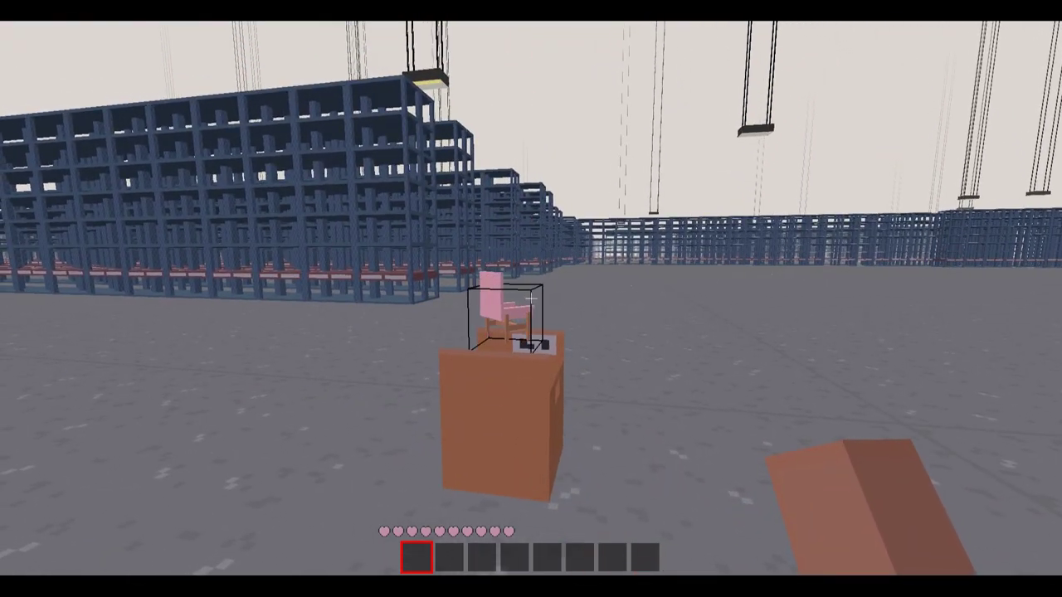
key("w")
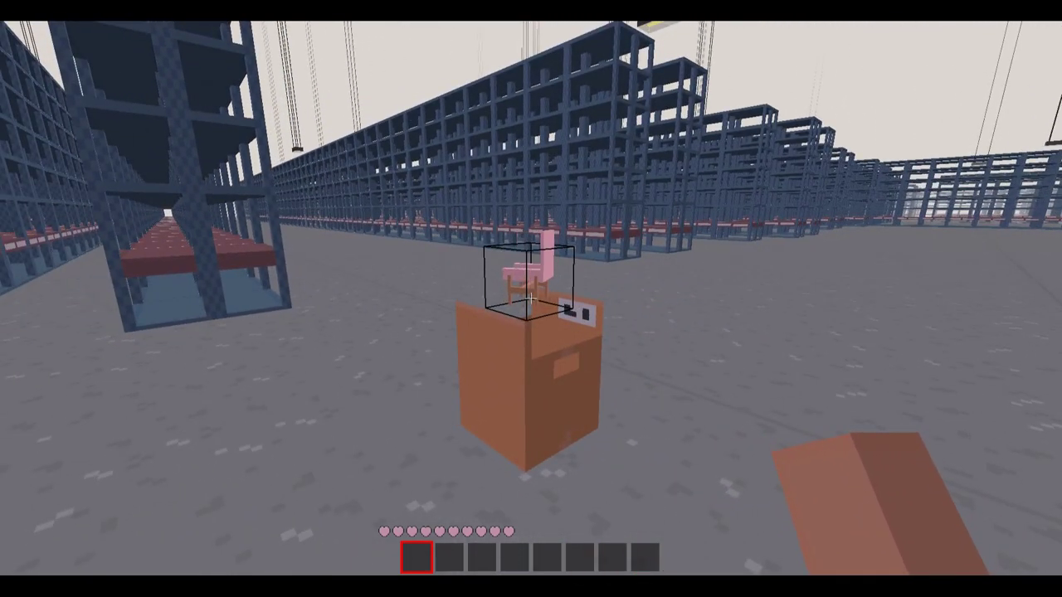
Dig away the box under the chair, then walk up and collect the pink chair.
left_click(531, 299)
key("w")
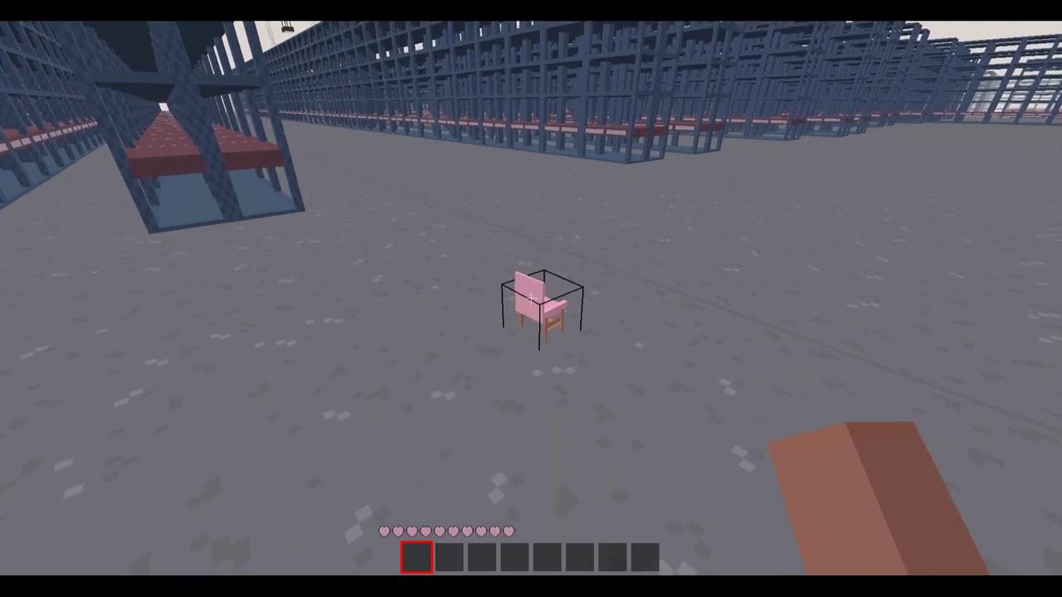
left_click(530, 298)
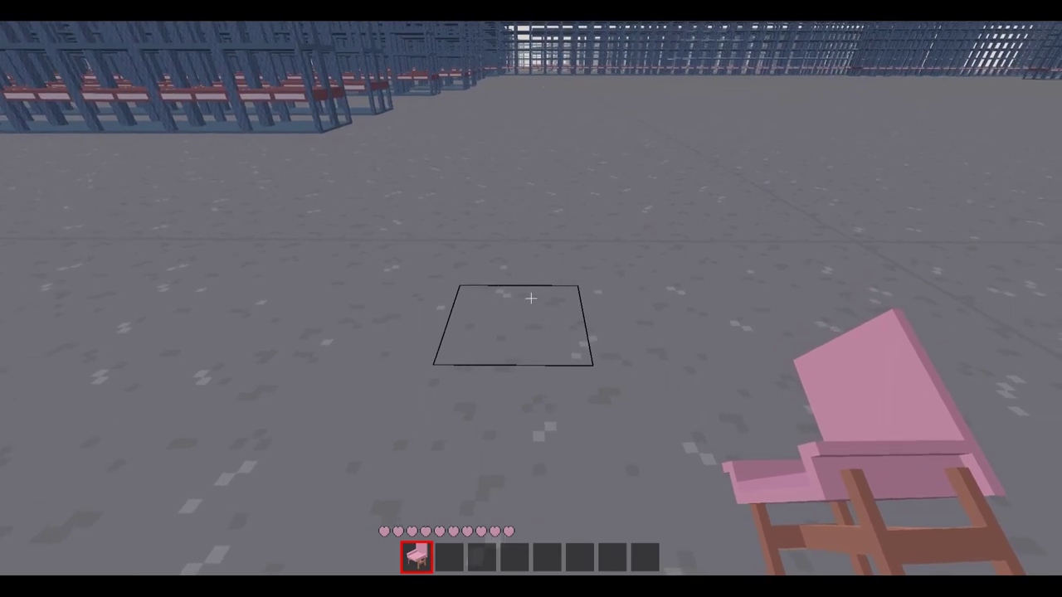
Place the pink chair on the floor and circle to its front to look at the seat.
right_click(531, 299)
key("a")
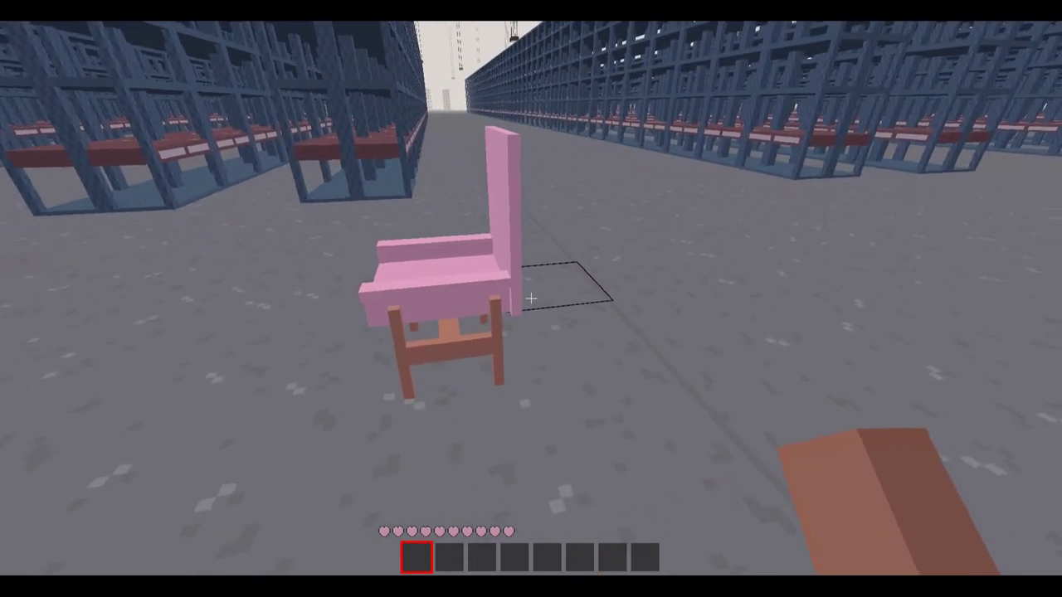
key("a")
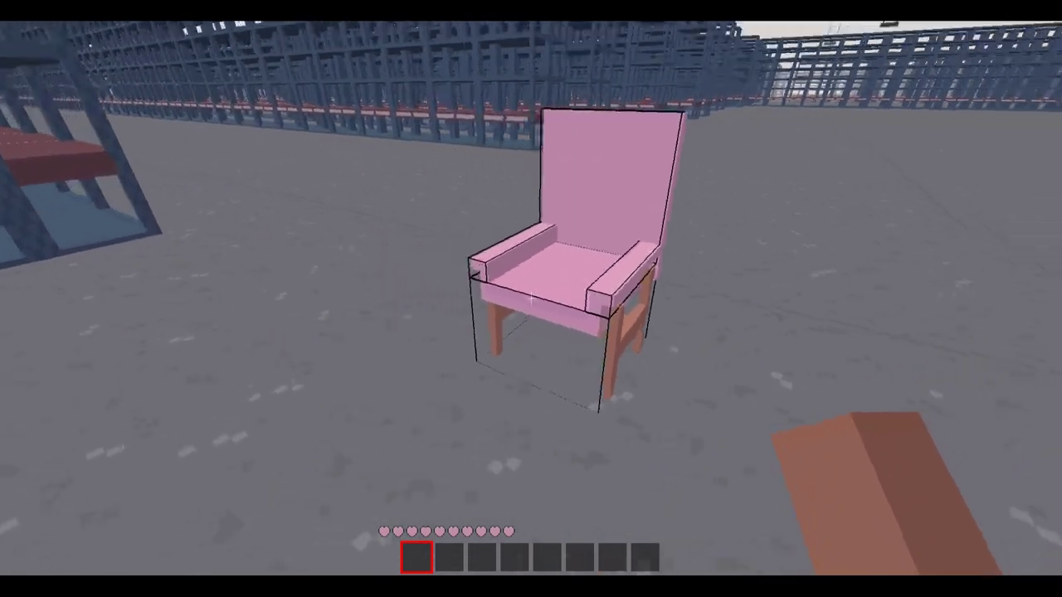
key("w")
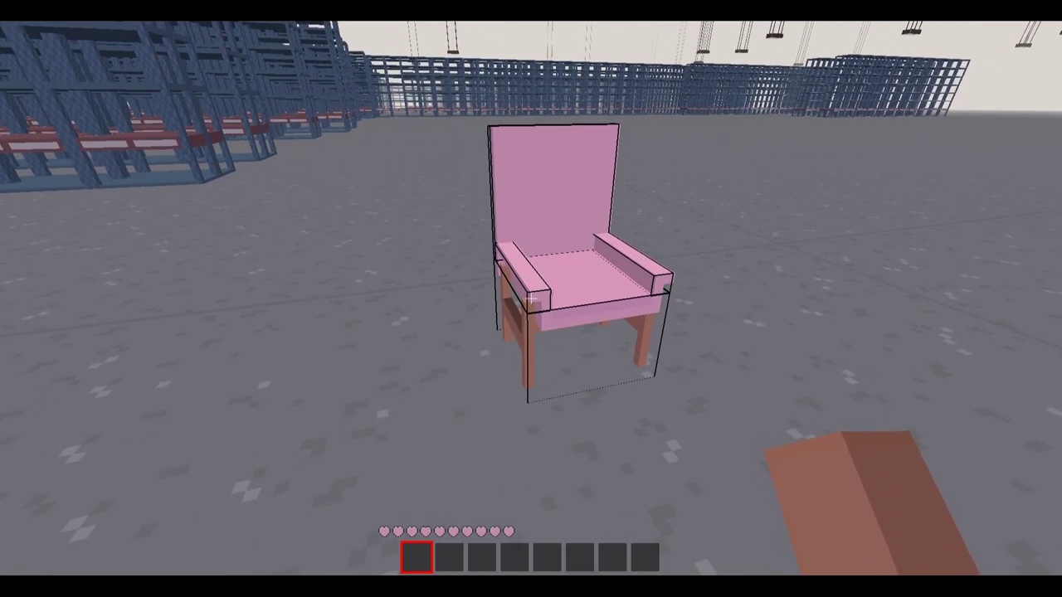
key("w")
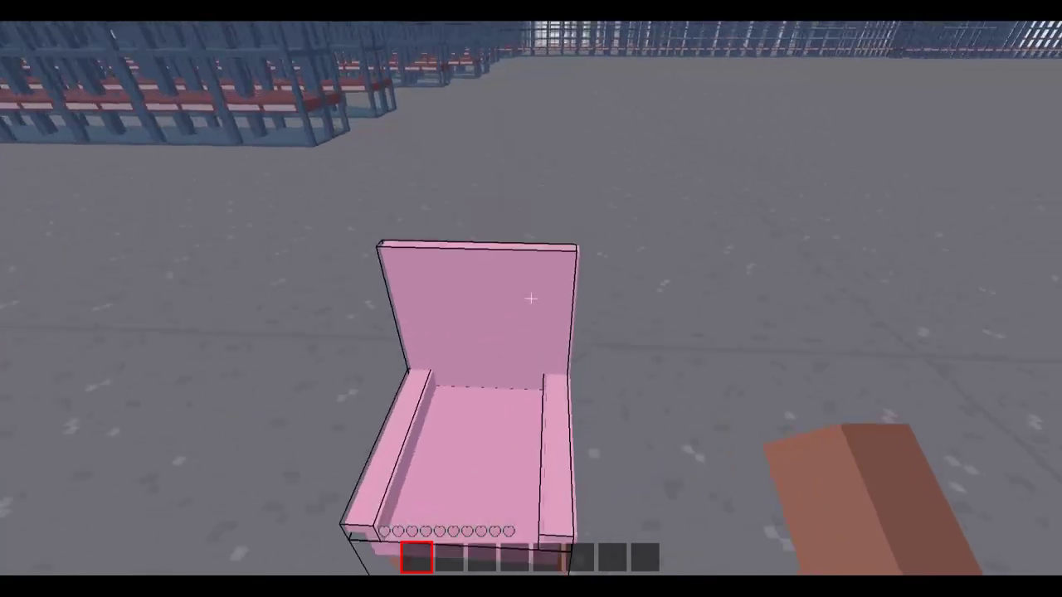
key("w")
Move back and forth for close views of the seat, then circle right and return to the front.
key("s")
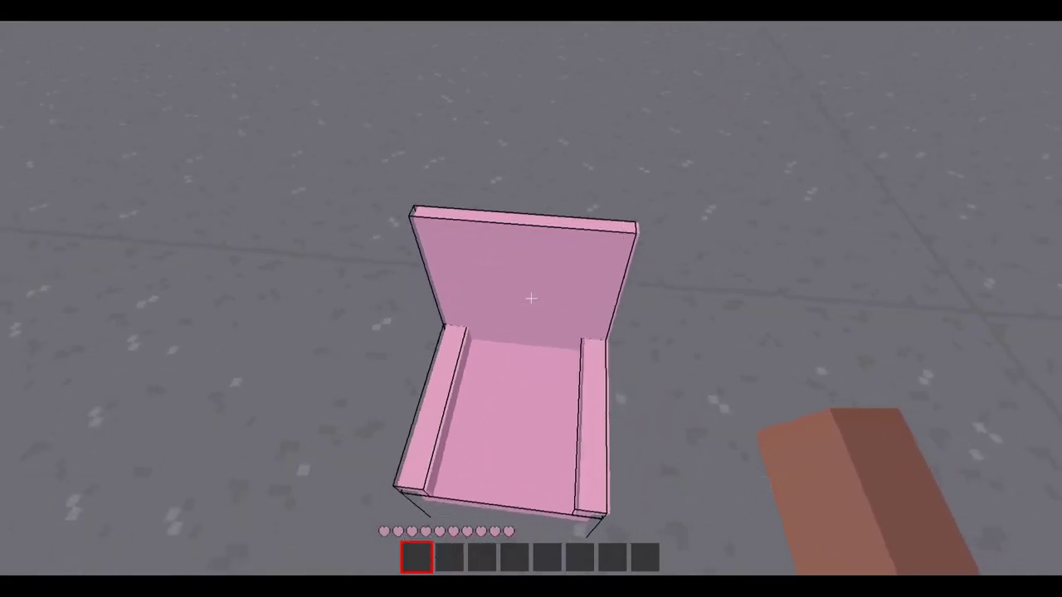
key("w")
key("s")
key("w")
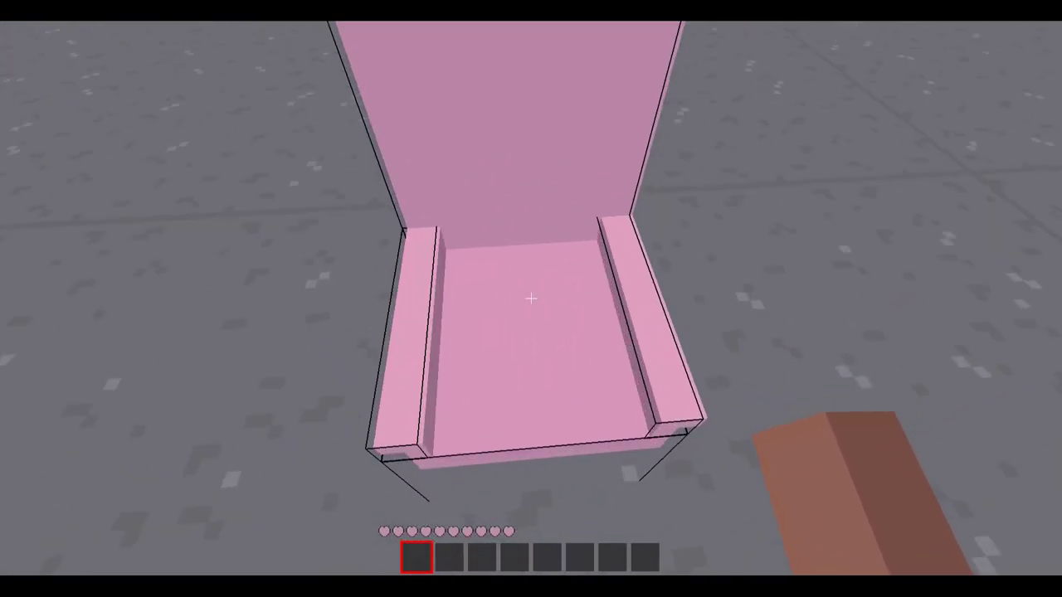
key("s")
key("w")
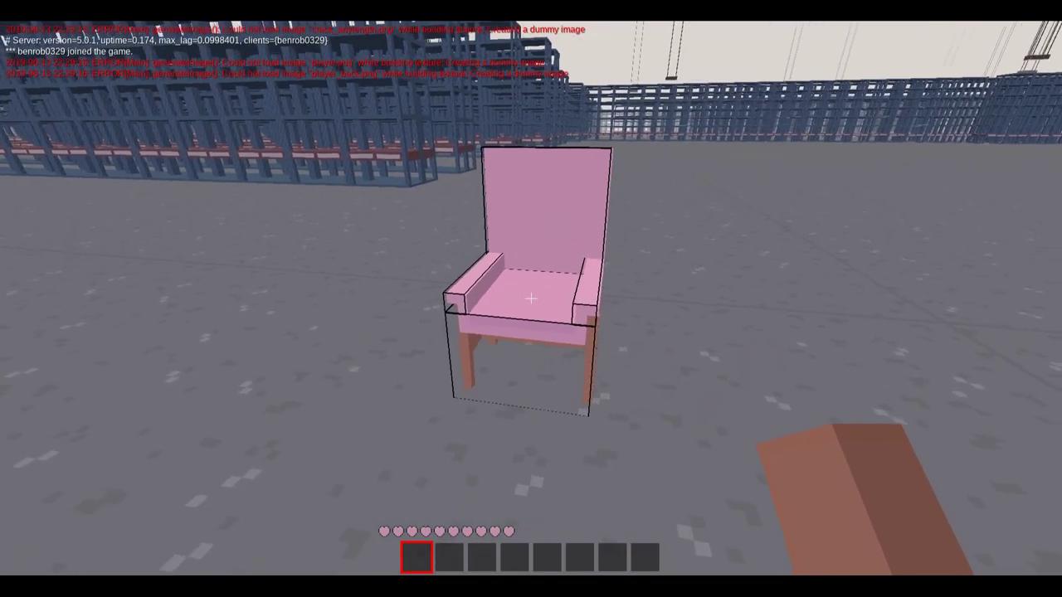
key("d")
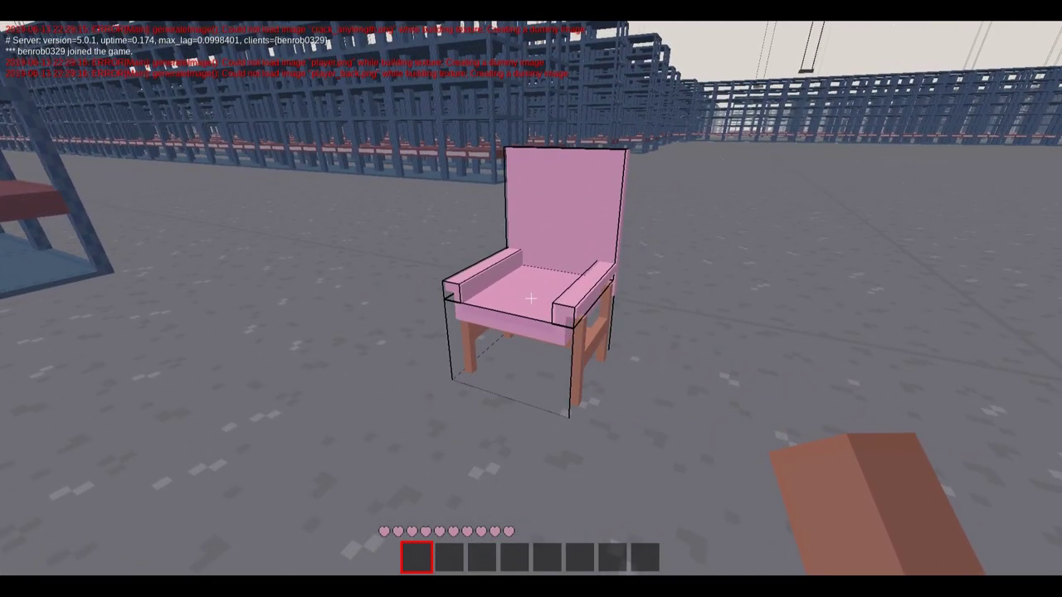
key("a")
Break the pink chair, place it back on the ground, and circle around it.
left_click(531, 299)
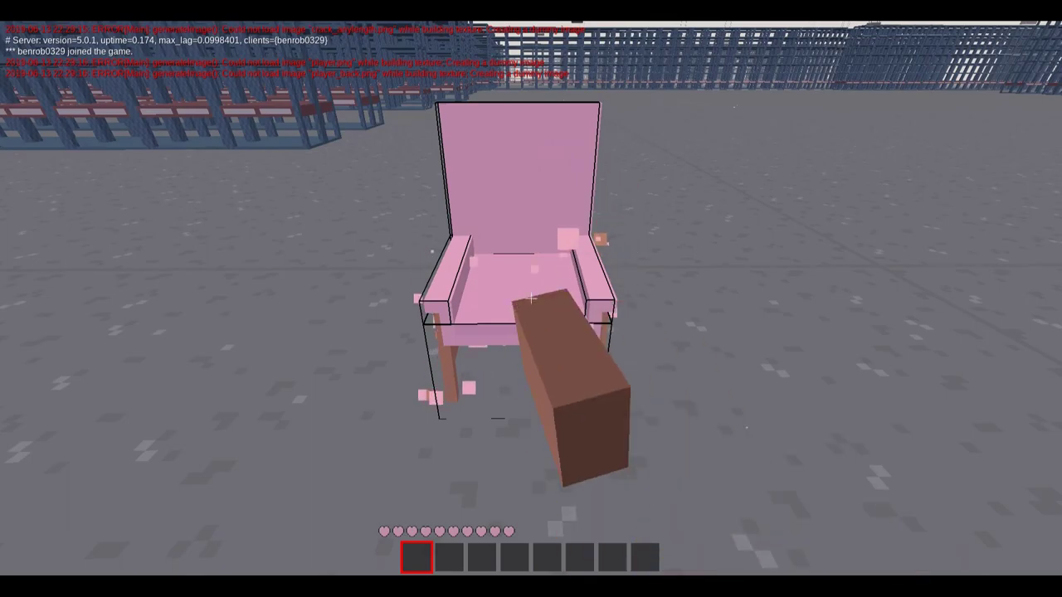
right_click(531, 299)
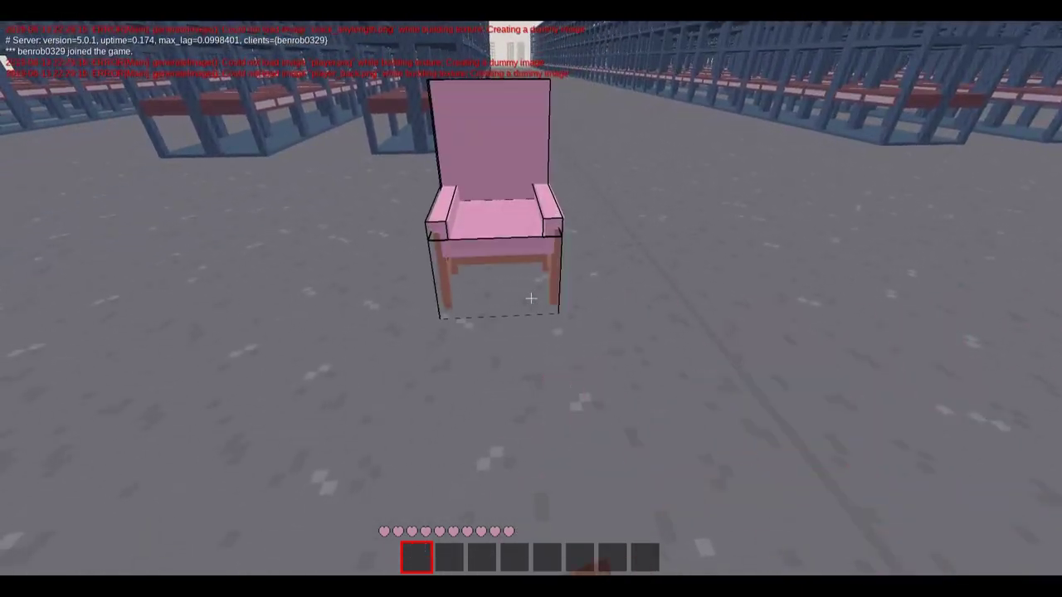
key("d")
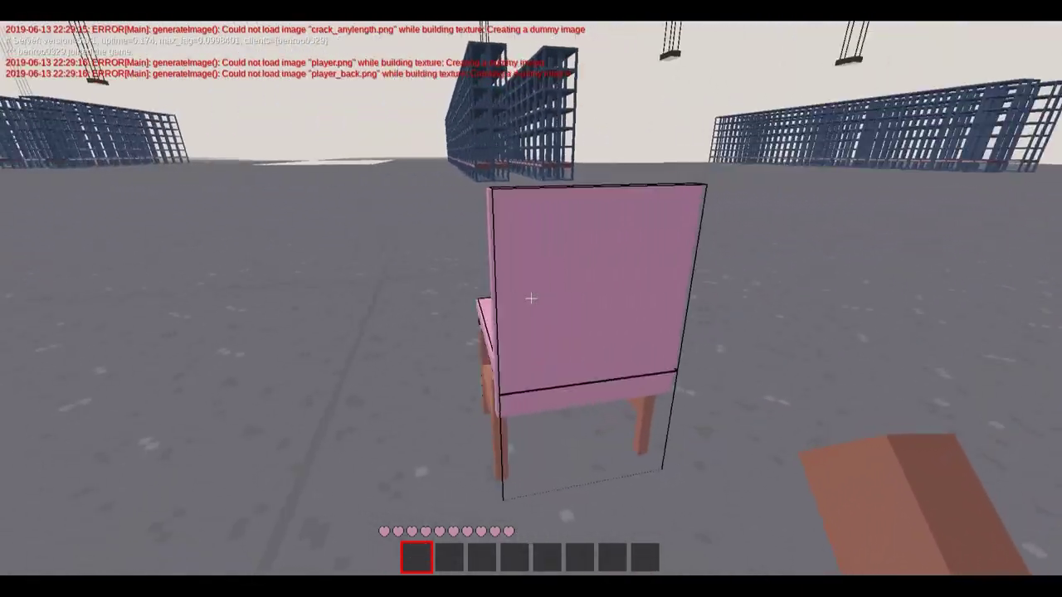
key("a")
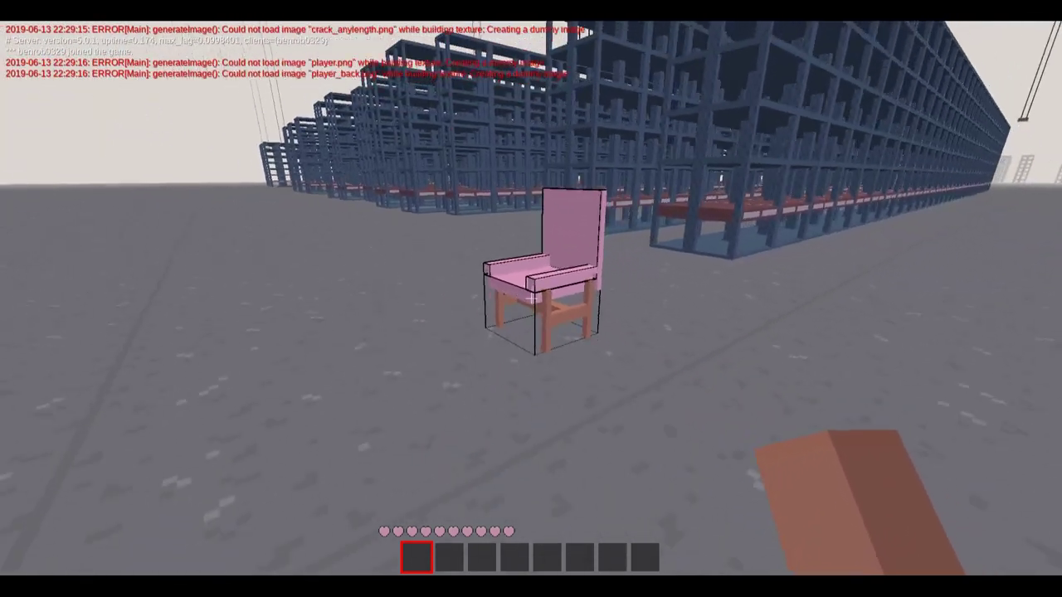
key("a")
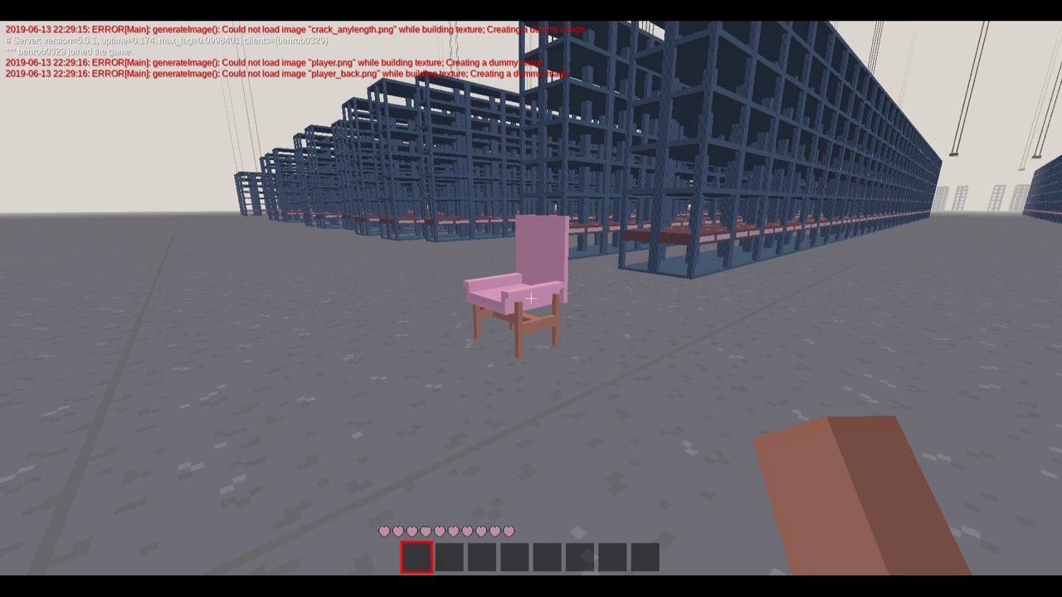
key("Escape")
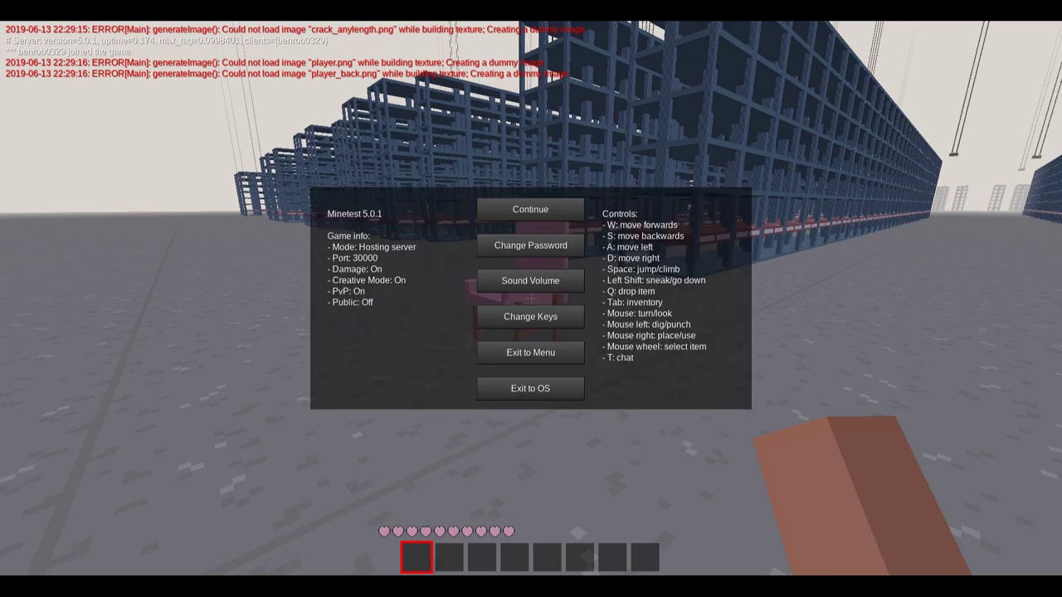